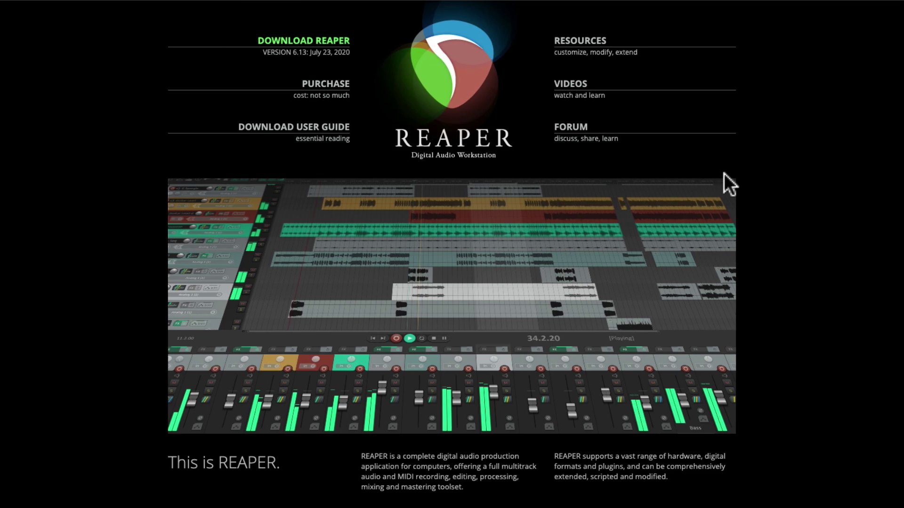
- Open the REAPER website's videos page and browse the list of Editing videos
left_click(572, 90)
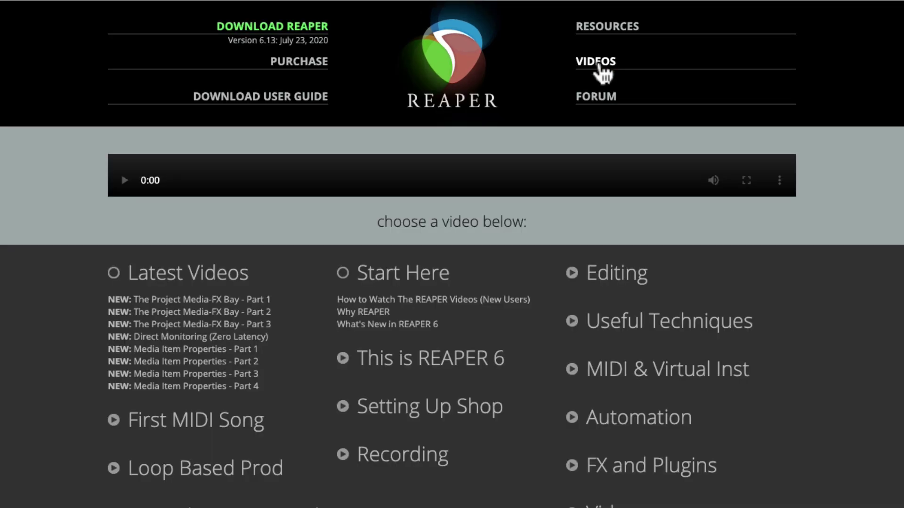
left_click(621, 275)
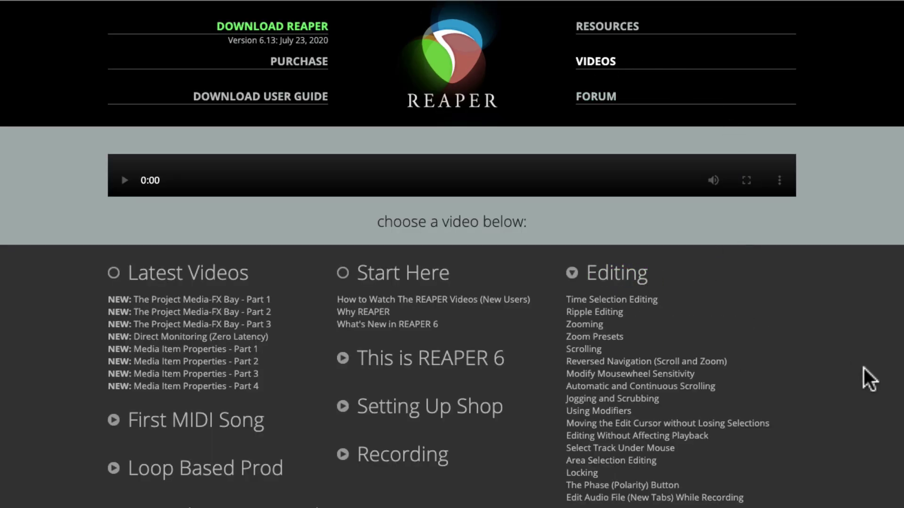
scroll(869, 379, "down", 10)
scroll(864, 368, "down", 5)
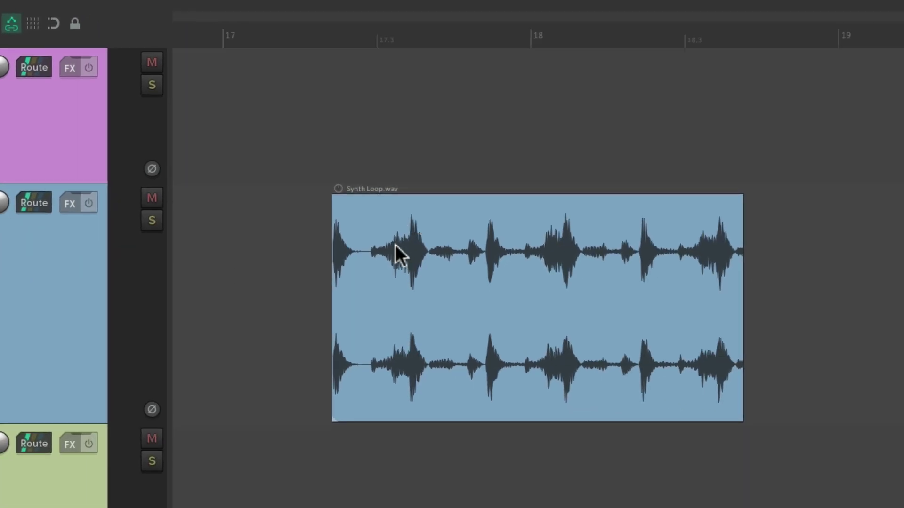
- Show the grid lines and shift the Synth Loop item on track 2 freely just before 17.3
left_click_drag(410, 257, 430, 265)
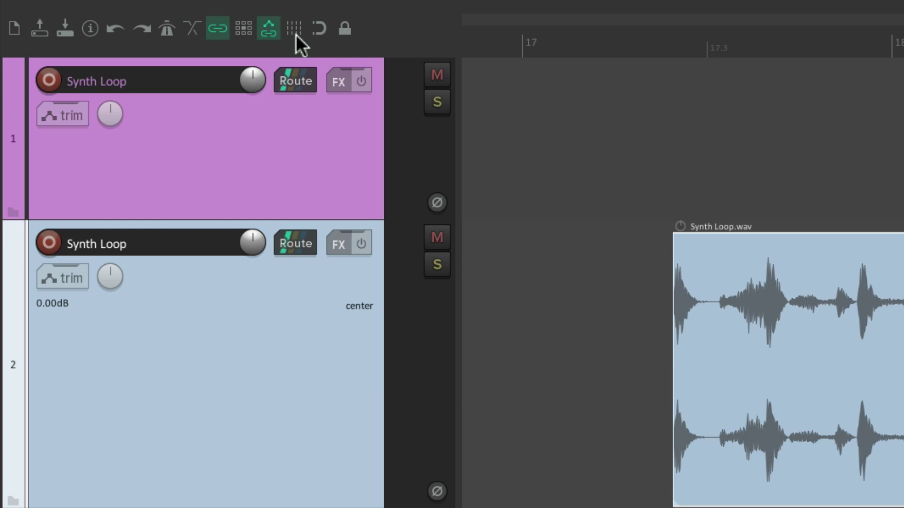
left_click(296, 34)
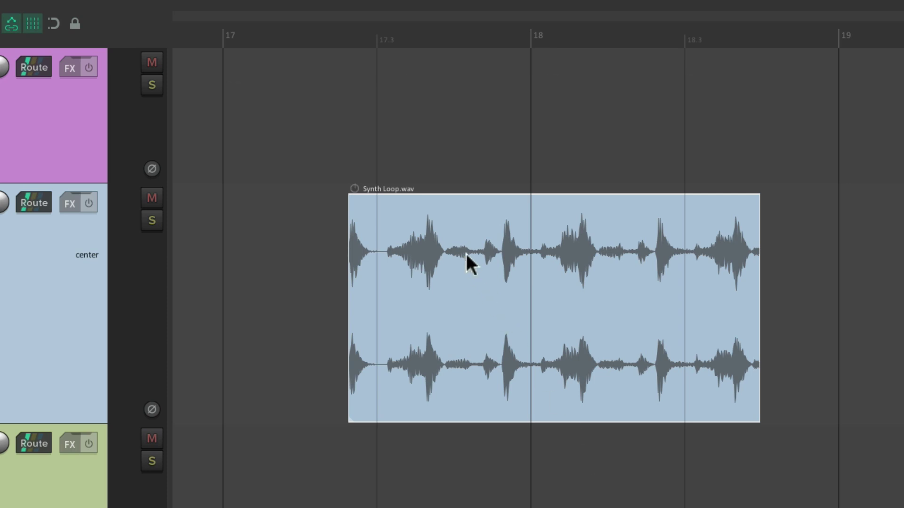
left_click_drag(460, 244, 458, 276)
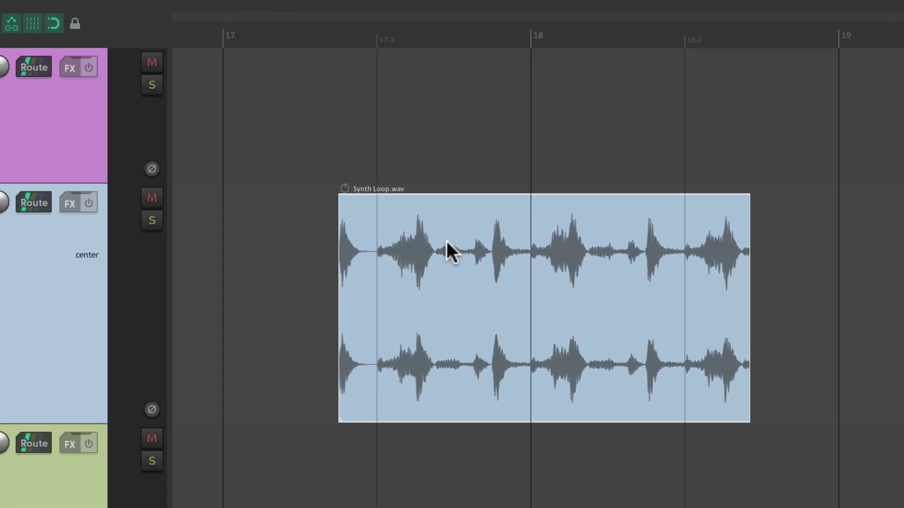
- Snap the Synth Loop item's start to measure 18, and return it to just before 17.3 with snapping bypassed
left_click_drag(447, 234, 605, 245)
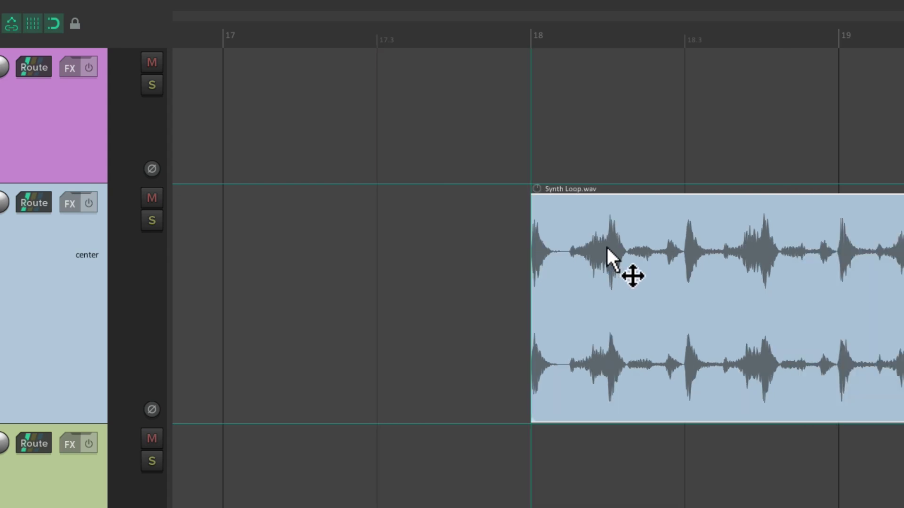
key("shift")
left_click_drag(605, 245, 452, 258)
left_click_drag(525, 254, 584, 292)
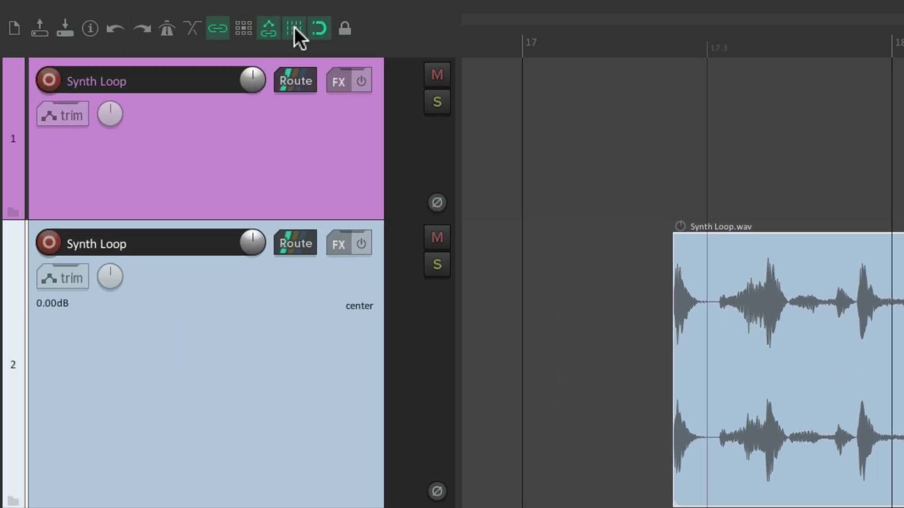
- Examine the snap/grid settings and test moving the Synth Loop item toward measure 18
right_click(319, 29)
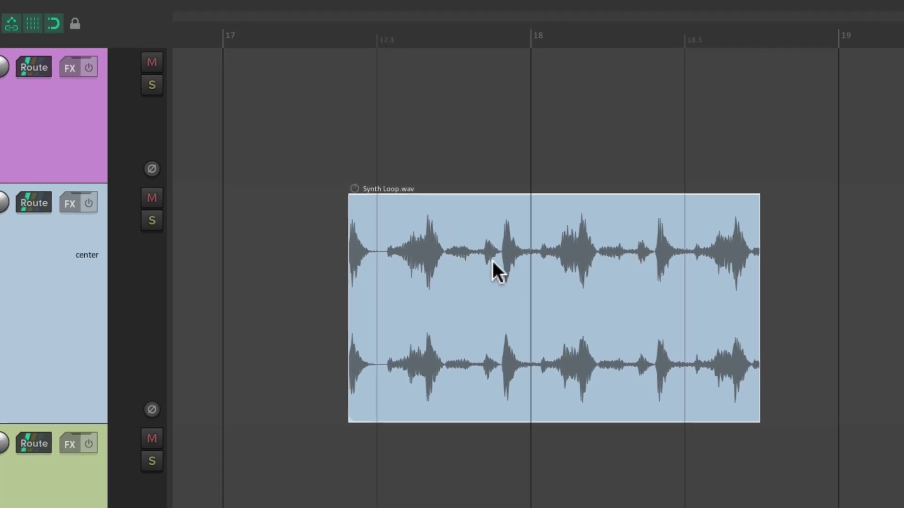
left_click_drag(451, 254, 571, 257)
key("Escape")
key("alt+l")
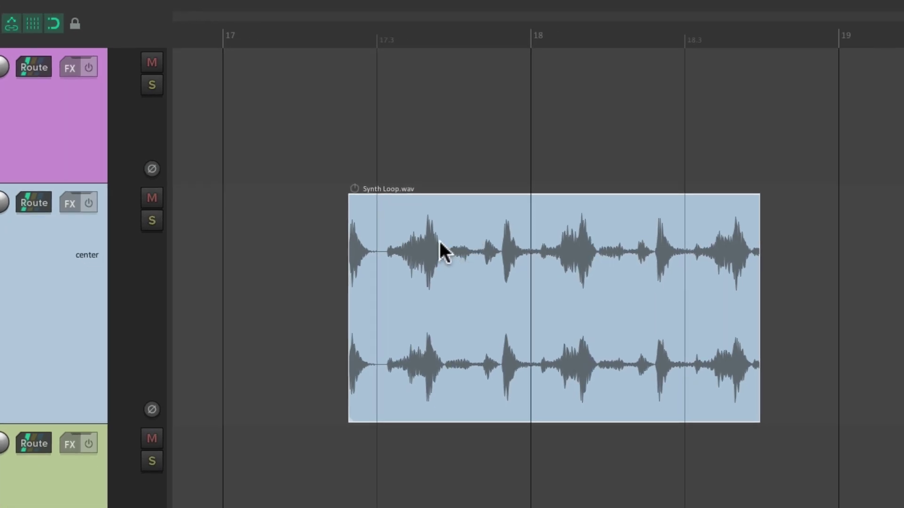
- Move the Synth Loop item so its start snaps to the 17.3 grid line, and test small shifts around it
left_click_drag(439, 241, 465, 243)
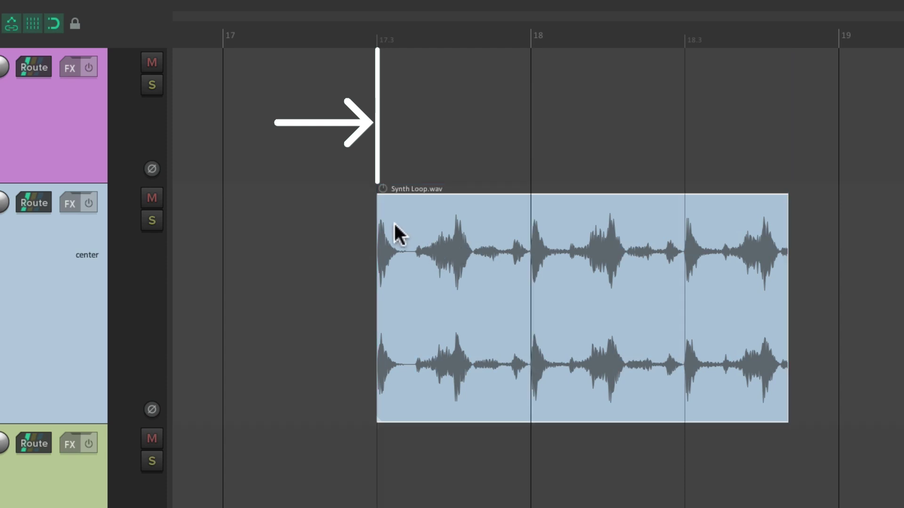
mouse_move(453, 270)
left_mouse_down()
mouse_move(443, 245)
mouse_move(594, 254)
mouse_move(289, 270)
mouse_move(445, 269)
mouse_move(445, 277)
left_mouse_up()
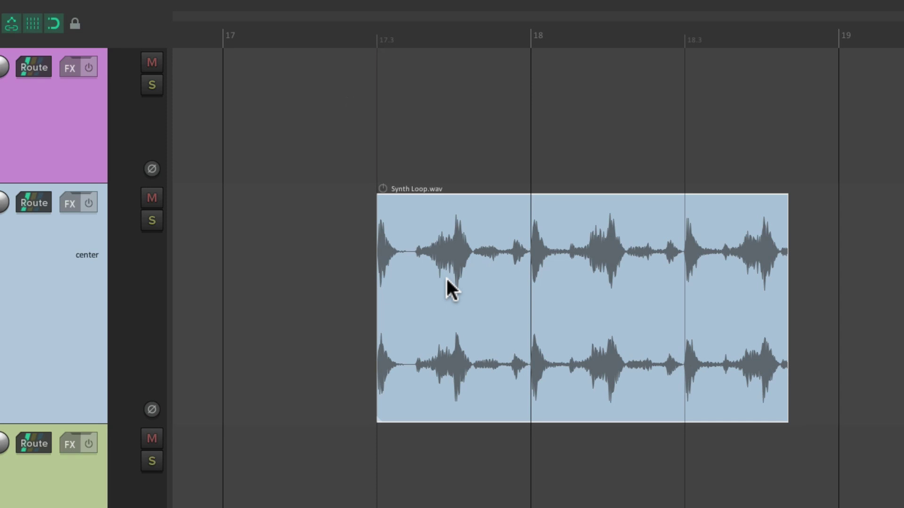
mouse_move(442, 258)
left_mouse_down()
mouse_move(472, 254)
mouse_move(446, 263)
left_mouse_up()
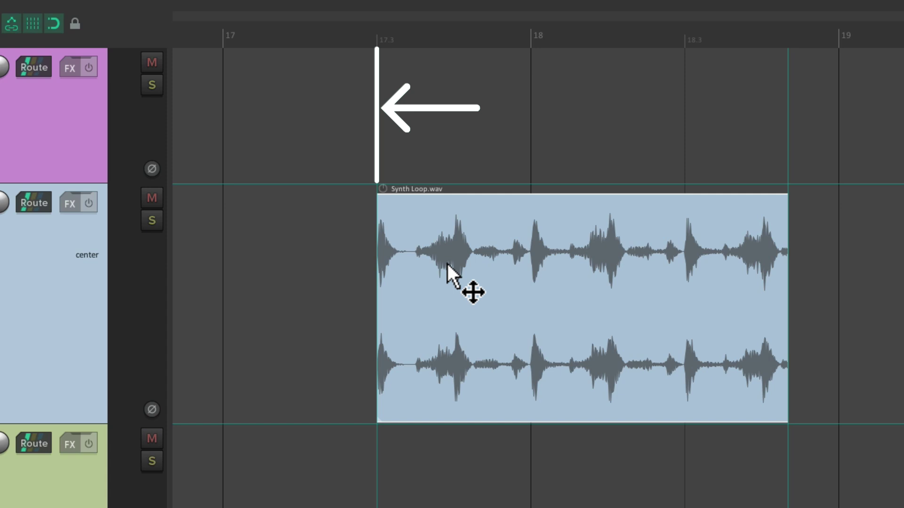
- Review the snap/grid settings and test how the Synth Loop item snaps when moved around the 17.3 grid line
key("alt+y")
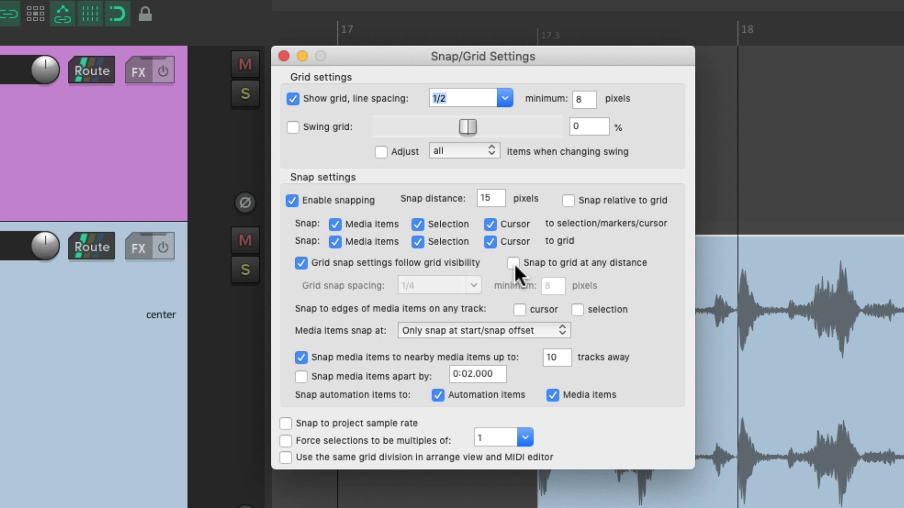
key("Escape")
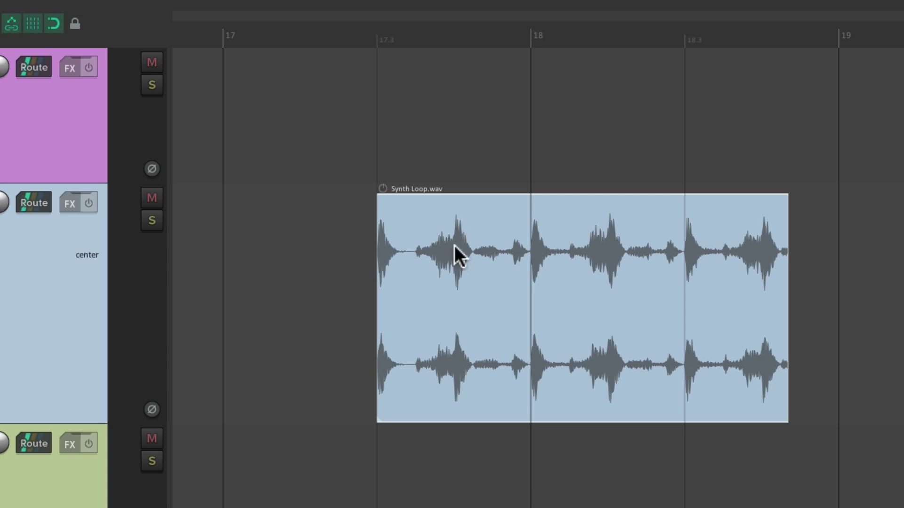
left_click_drag(454, 244, 471, 265)
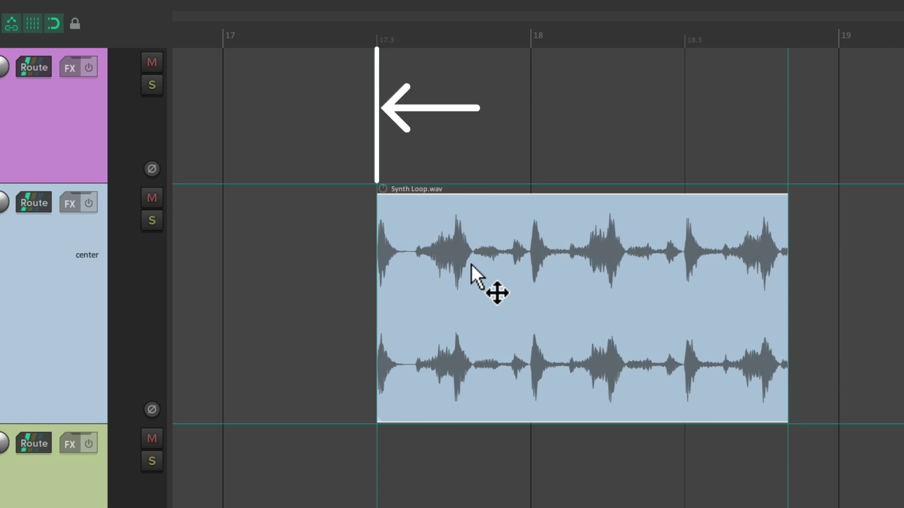
key("alt+l")
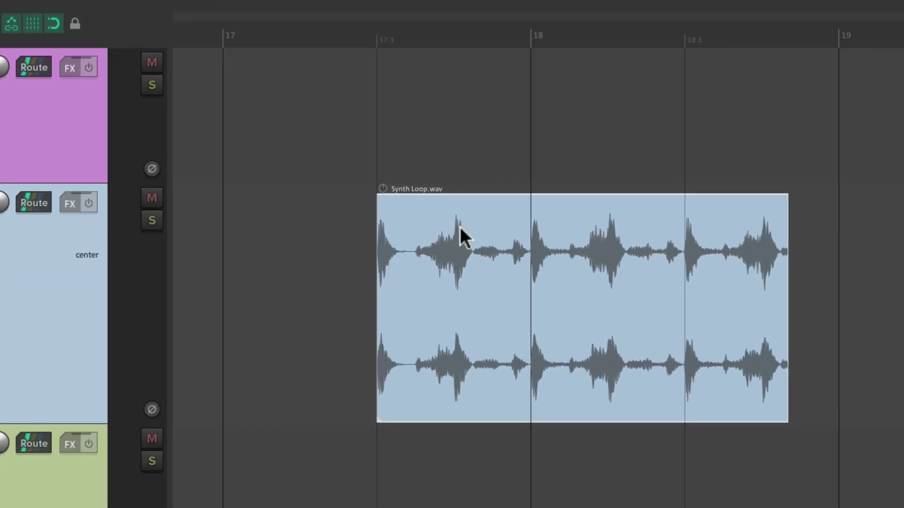
mouse_move(460, 227)
left_mouse_down()
mouse_move(598, 216)
mouse_move(454, 223)
mouse_move(422, 240)
left_mouse_up()
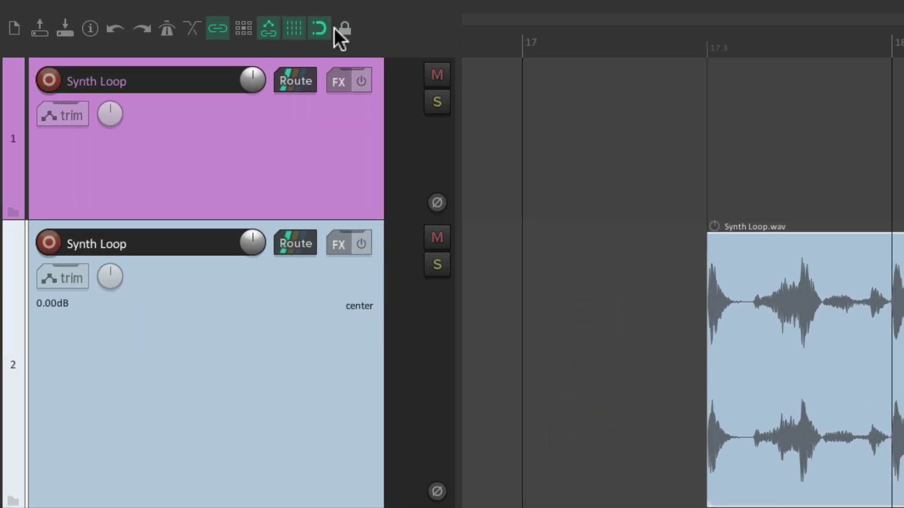
- Hide the grid lines and move the Synth Loop item freely to between 17.3 and 18
left_click(289, 30)
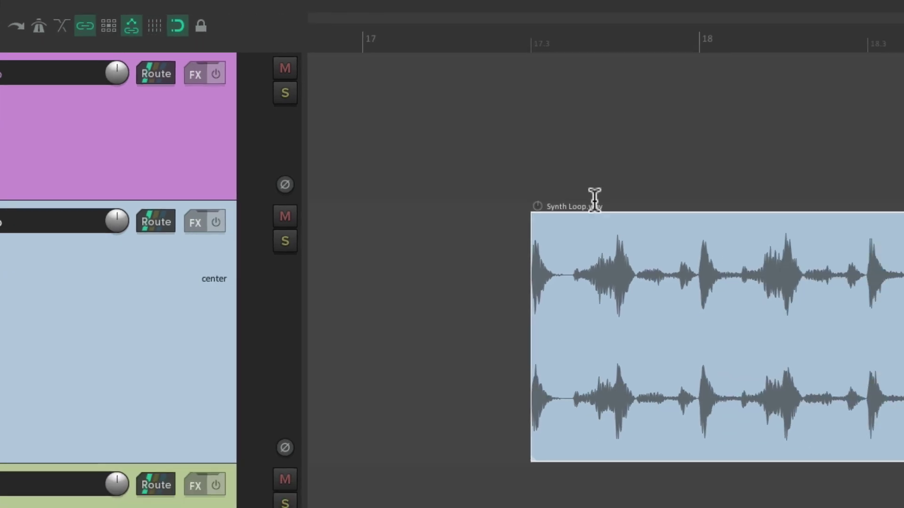
left_click_drag(821, 278, 891, 293)
mouse_move(531, 247)
left_mouse_down()
mouse_move(460, 251)
mouse_move(527, 261)
left_mouse_up()
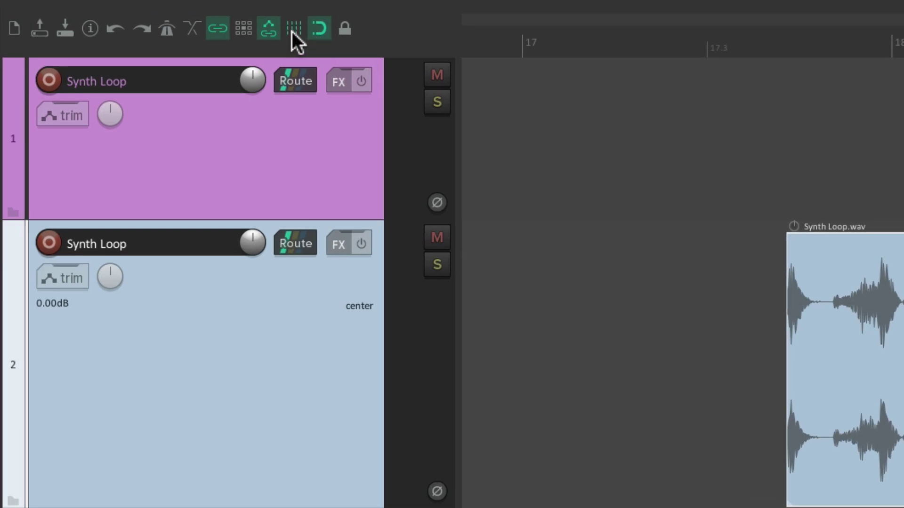
- Show the grid and stop grid snapping from following grid visibility, with the grid snap spacing at 1/4
right_click(293, 29)
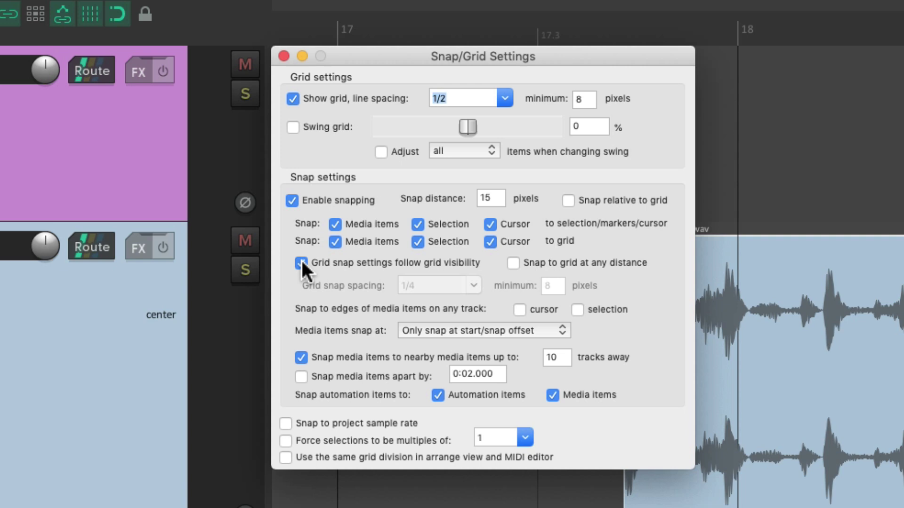
left_click(301, 262)
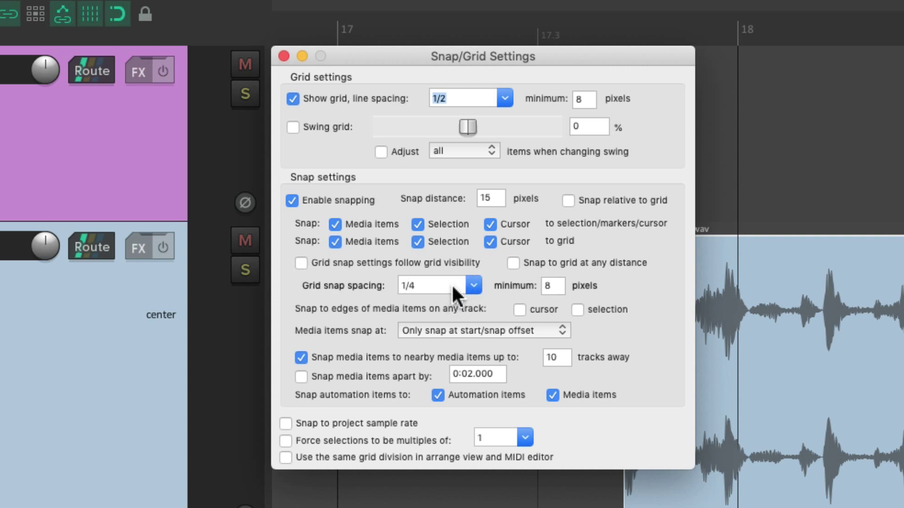
left_click(472, 285)
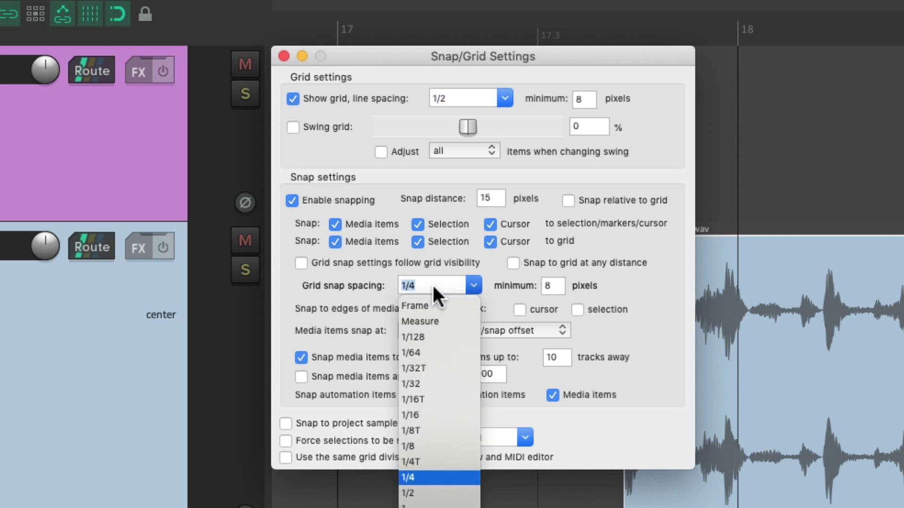
left_click(491, 278)
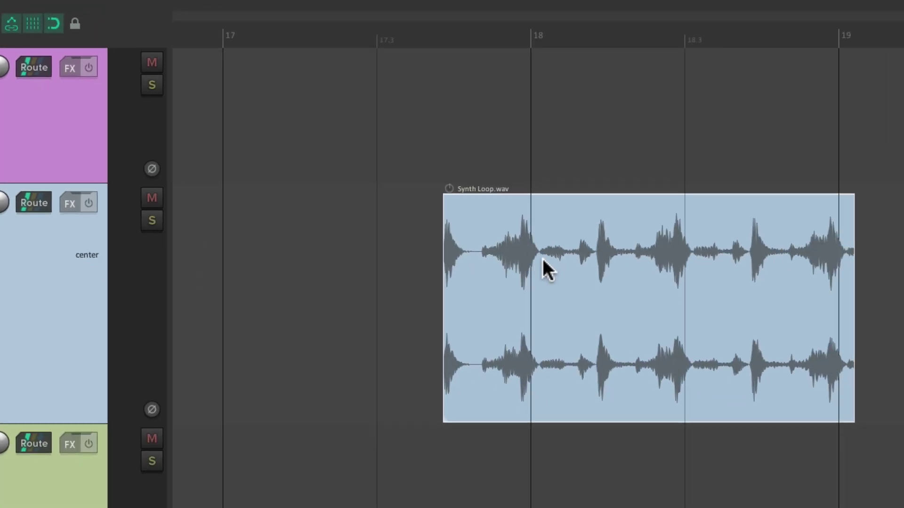
- Snap the Synth Loop item to the quarter note midway between 17 and 17.3, and test moving it with the grid hidden
left_click_drag(542, 258, 405, 278)
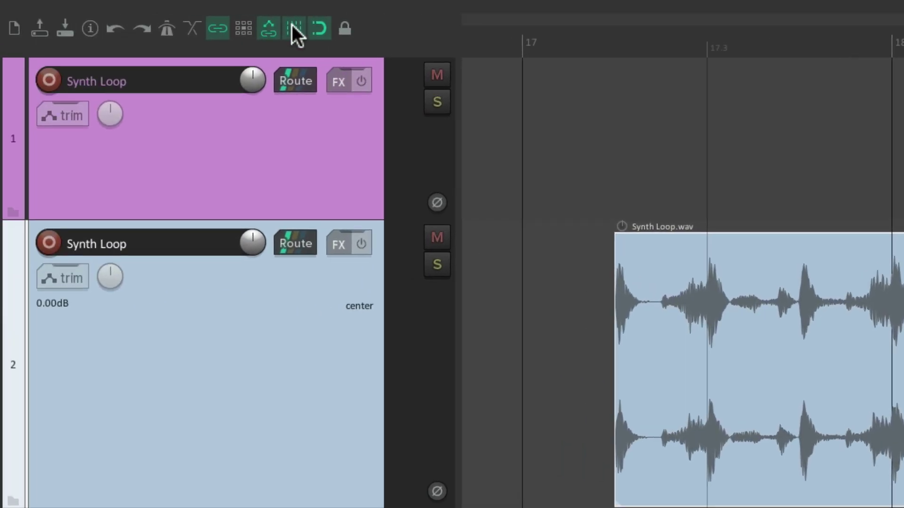
left_click(293, 35)
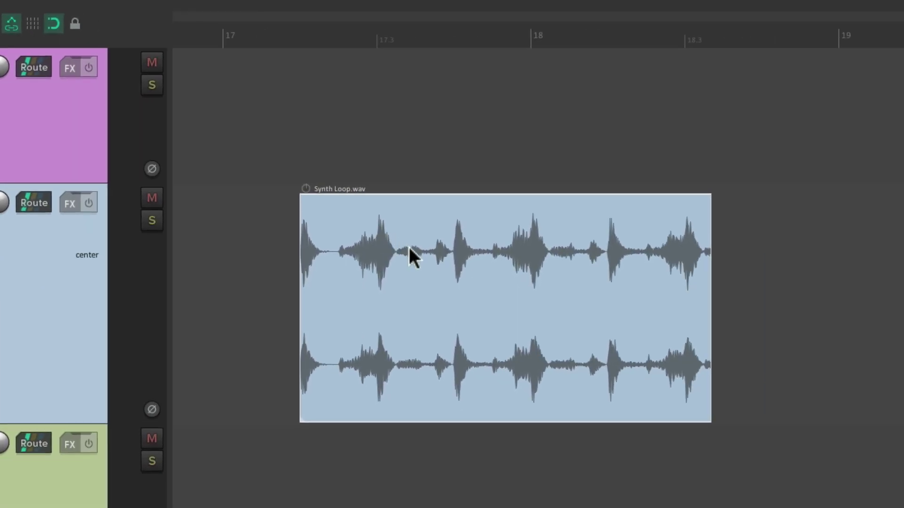
left_click_drag(409, 248, 430, 256)
- Make grid snap settings follow grid visibility again and move the Synth Loop item to a point before 17.3
key("alt+l")
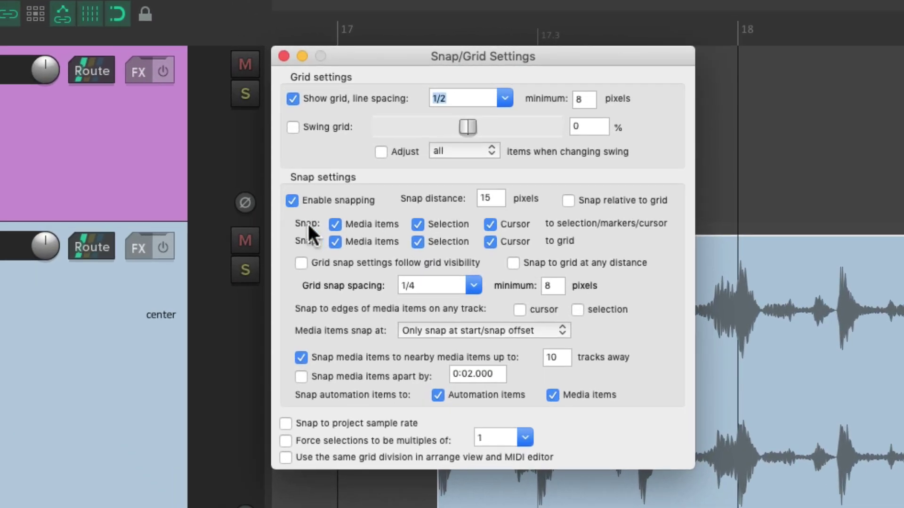
left_click(302, 264)
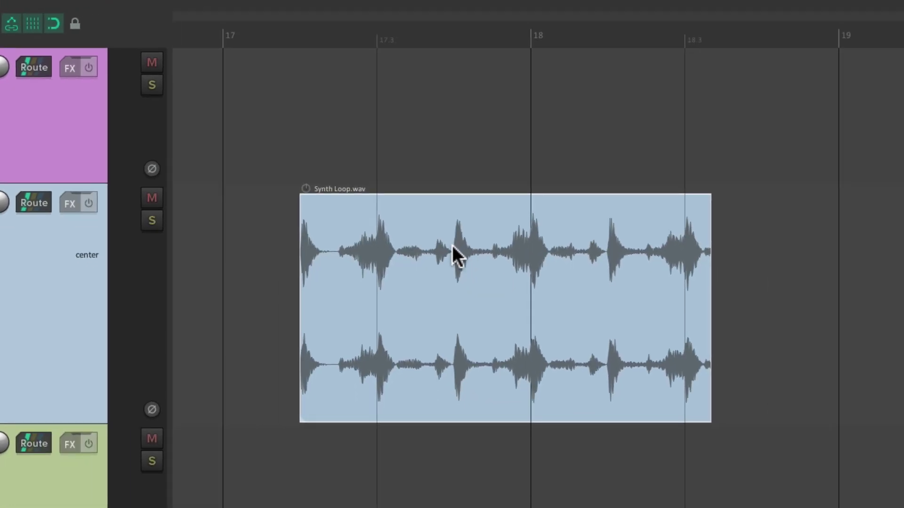
left_click_drag(453, 246, 424, 270)
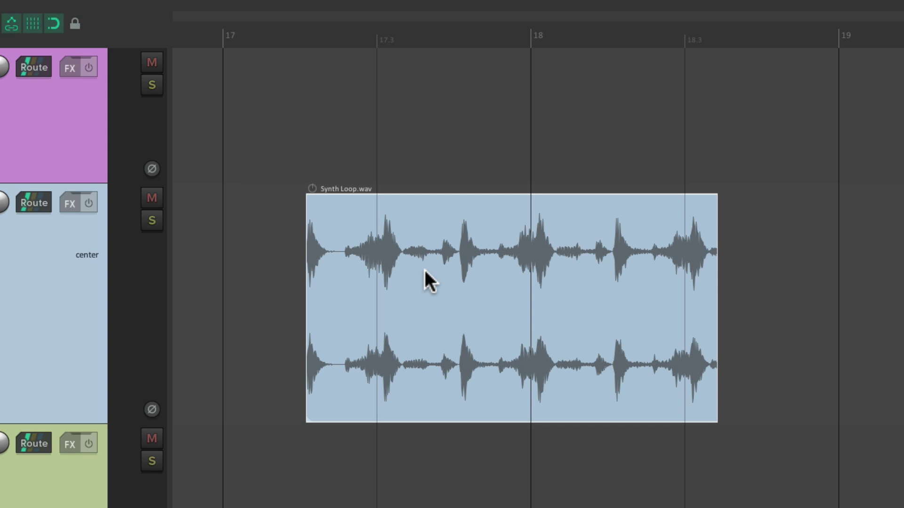
- Snap the Synth Loop item's start to the 17.3 grid line, then move it back between 17 and 17.3
key("alt+l")
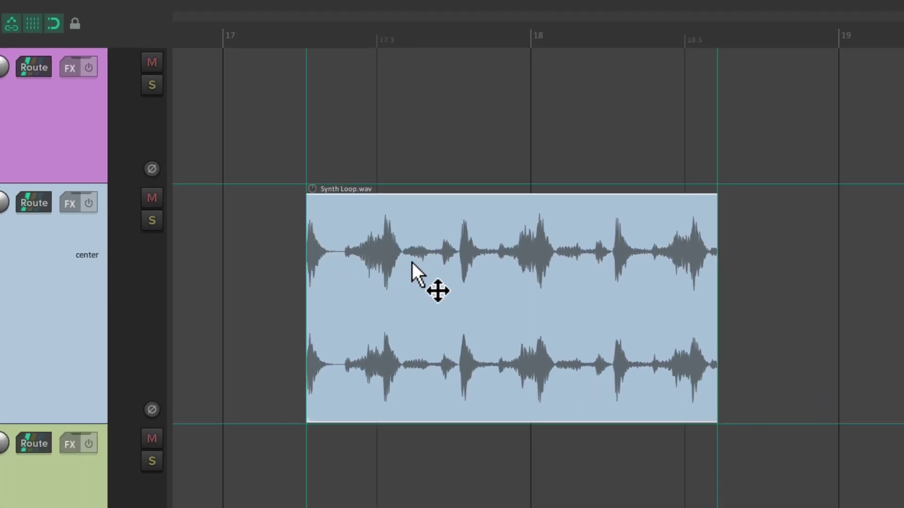
left_click_drag(412, 262, 478, 262)
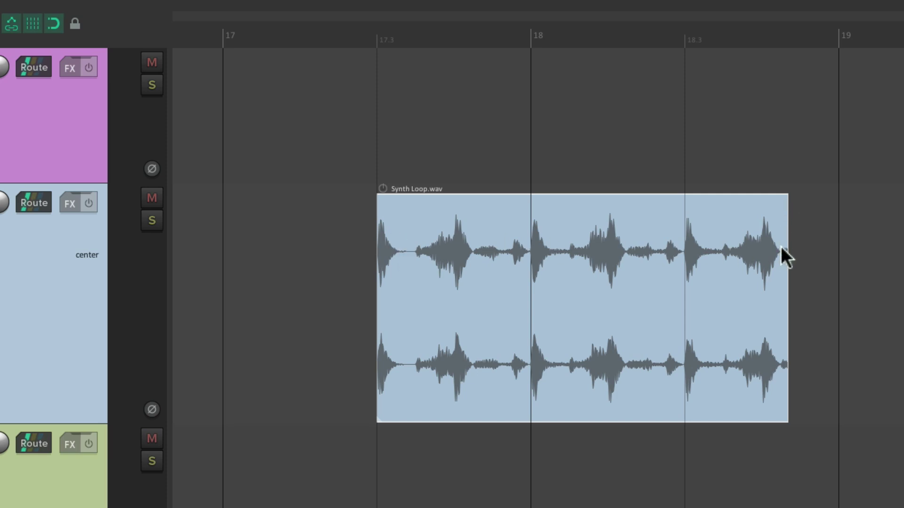
left_click_drag(570, 247, 478, 260)
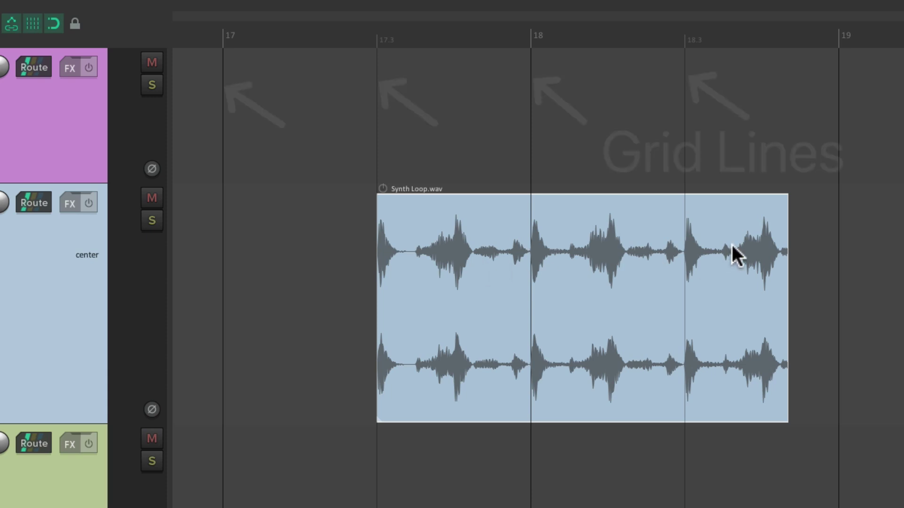
left_click_drag(731, 245, 641, 233)
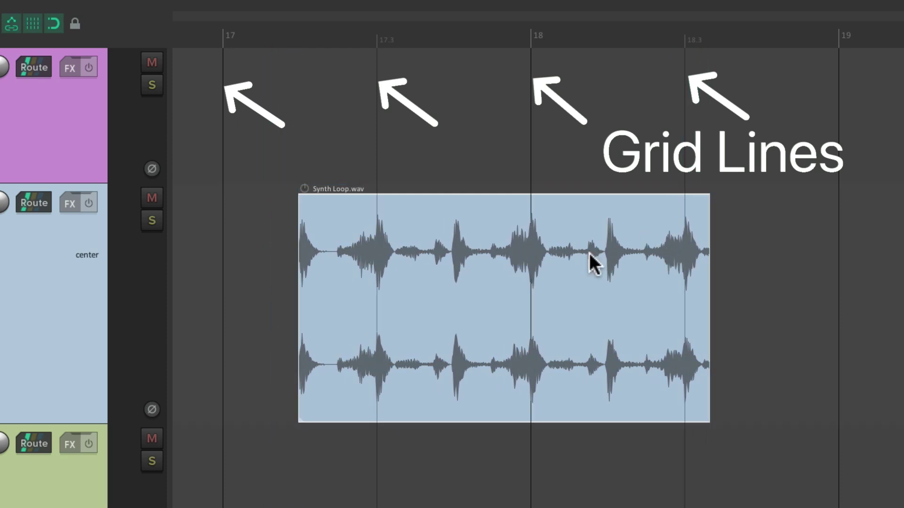
- Set the media item snap point to Snap both start/end
key("alt+y")
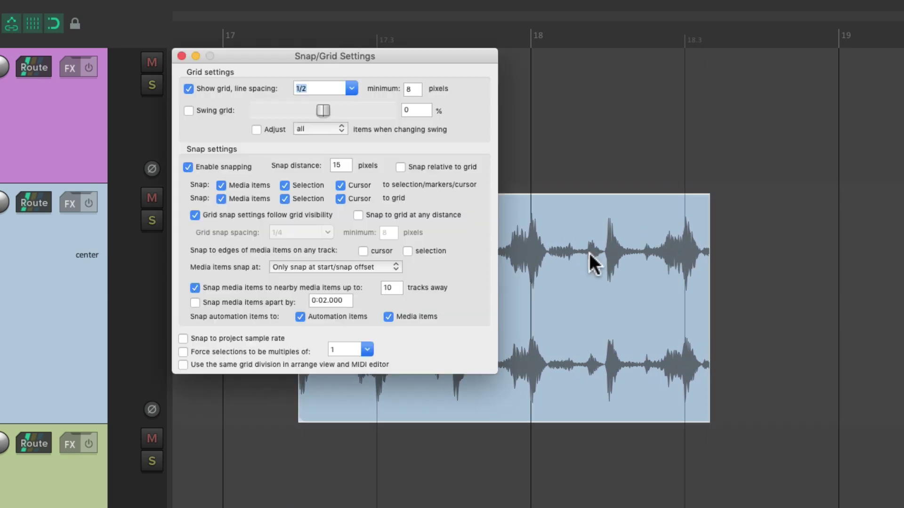
left_click(541, 331)
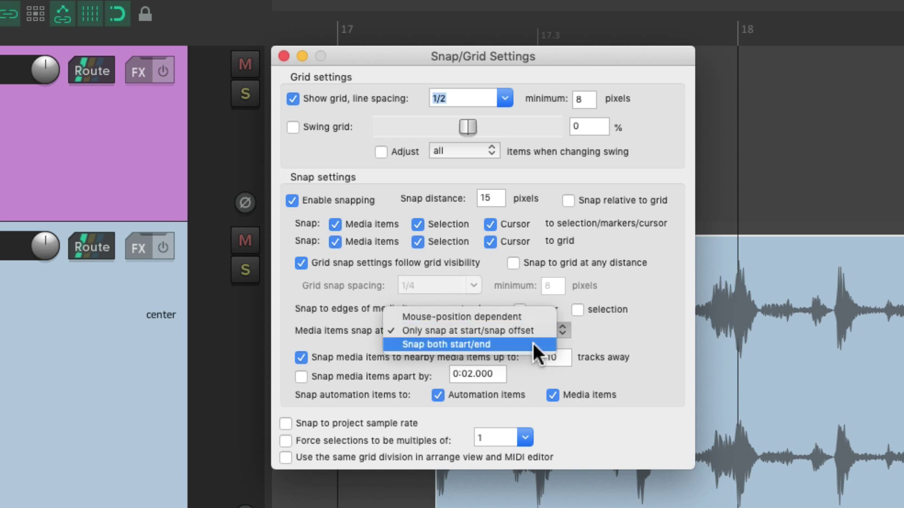
left_click(533, 343)
key("alt+y")
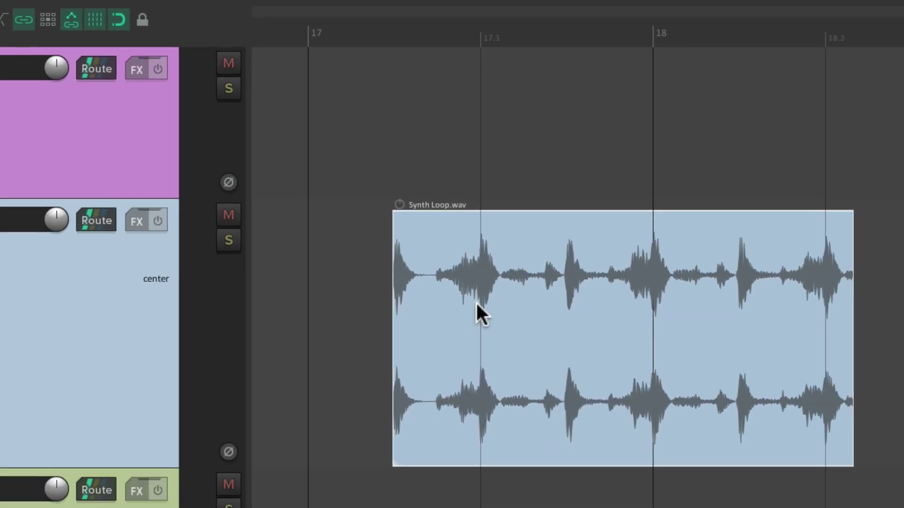
- Test snapping the Synth Loop item's start to 17.3 and its end to 18.3, and leave it off the grid between 17 and 17.3
left_click_drag(466, 254, 546, 254)
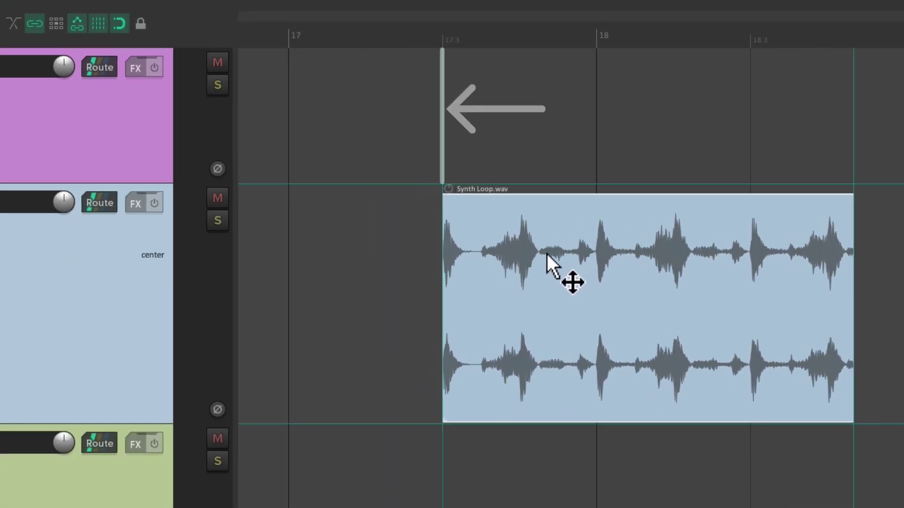
left_click_drag(793, 242, 733, 215)
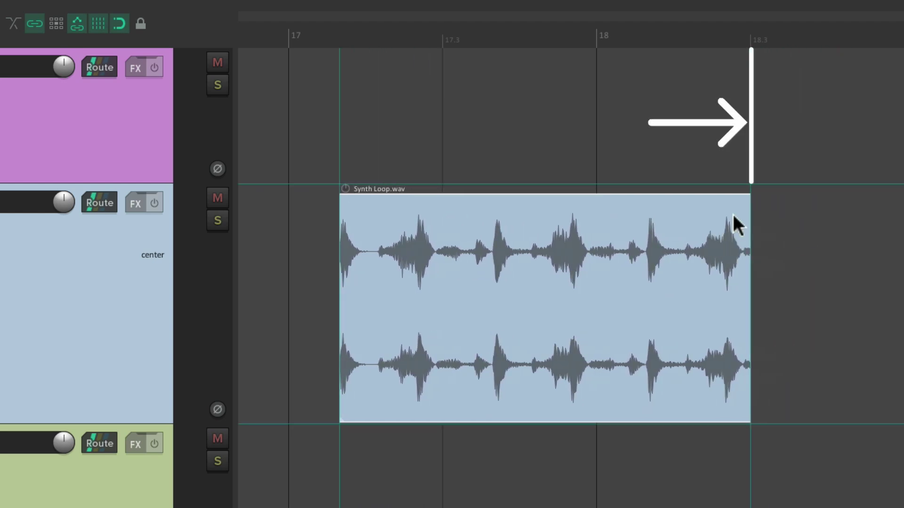
left_click_drag(421, 229, 533, 238)
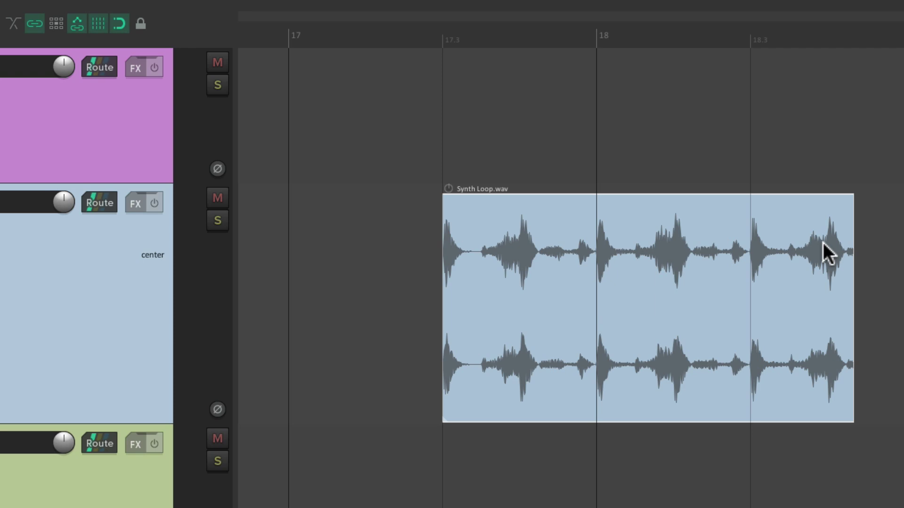
left_click_drag(506, 212, 389, 225)
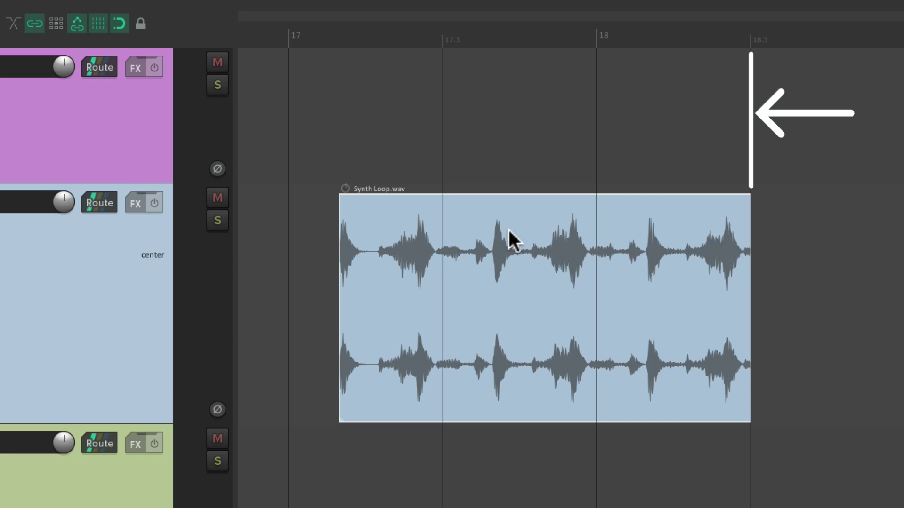
left_click_drag(388, 228, 447, 242)
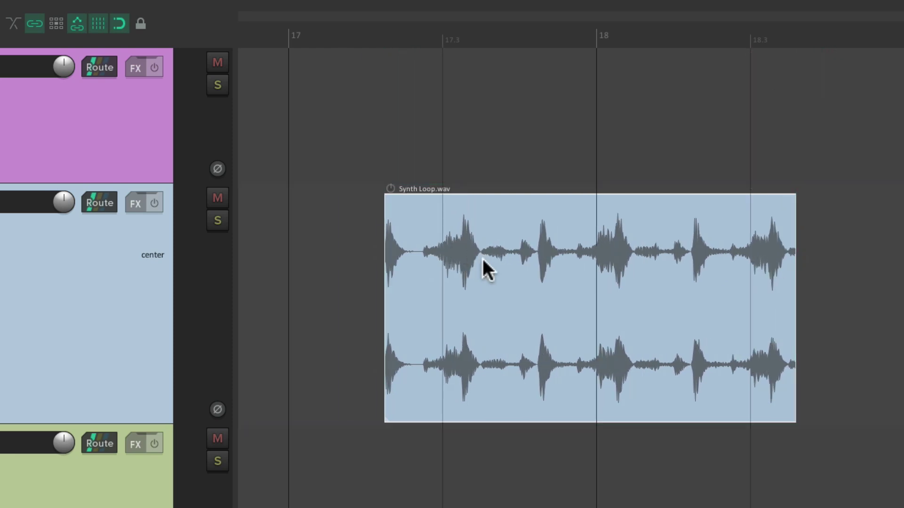
- Set the media item snap point to Mouse-position dependent and test snapping the item's end to 18.3 and its start to 17.3
key("alt+l")
left_click(468, 300)
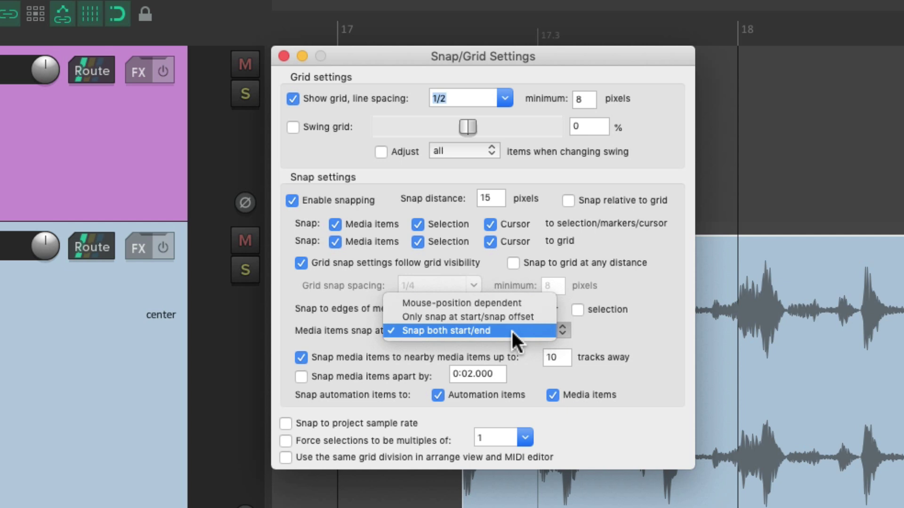
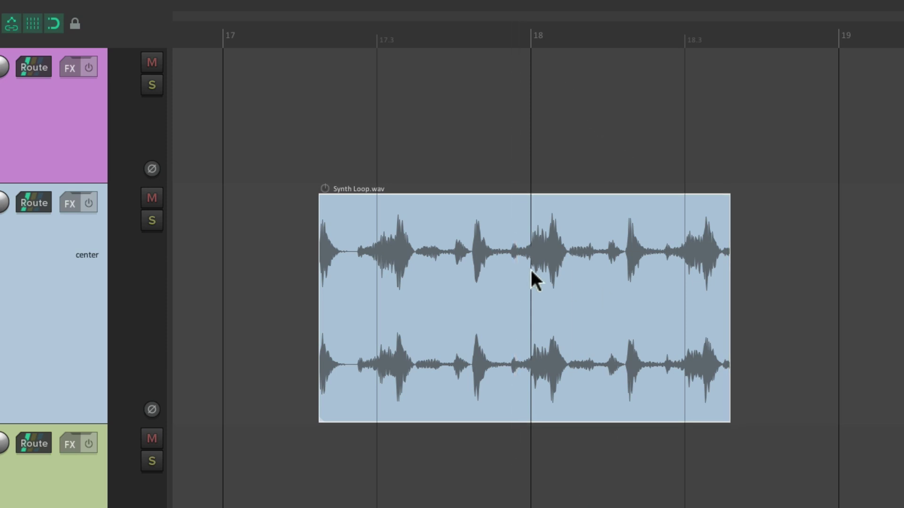
left_click_drag(359, 226, 417, 234)
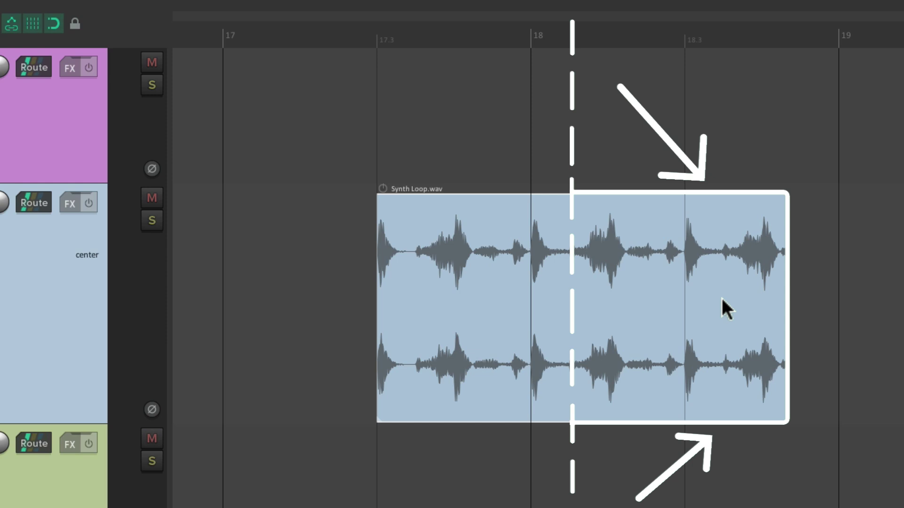
left_click_drag(751, 229, 639, 231)
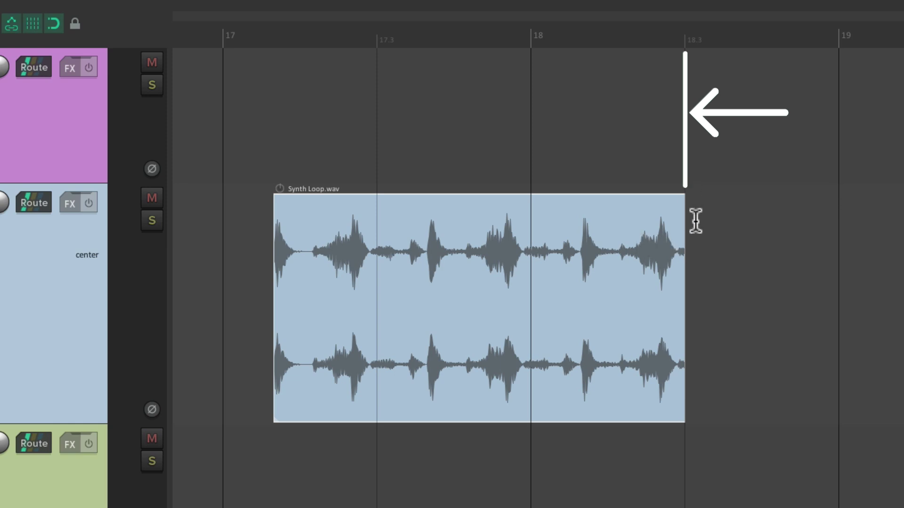
mouse_move(648, 226)
left_mouse_down()
mouse_move(628, 229)
mouse_move(787, 229)
mouse_move(653, 231)
left_mouse_up()
left_click_drag(334, 245, 448, 248)
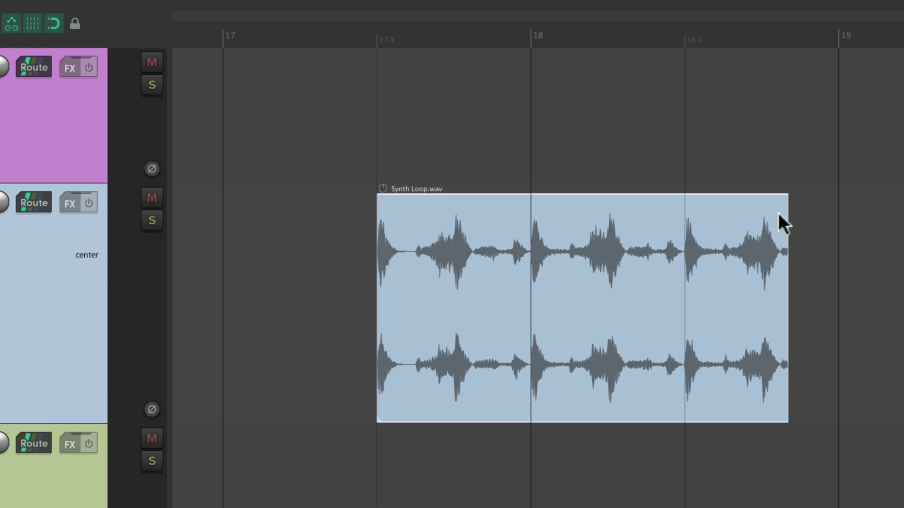
- Review the snap point choices for media items and keep Mouse-position dependent
key("alt+y")
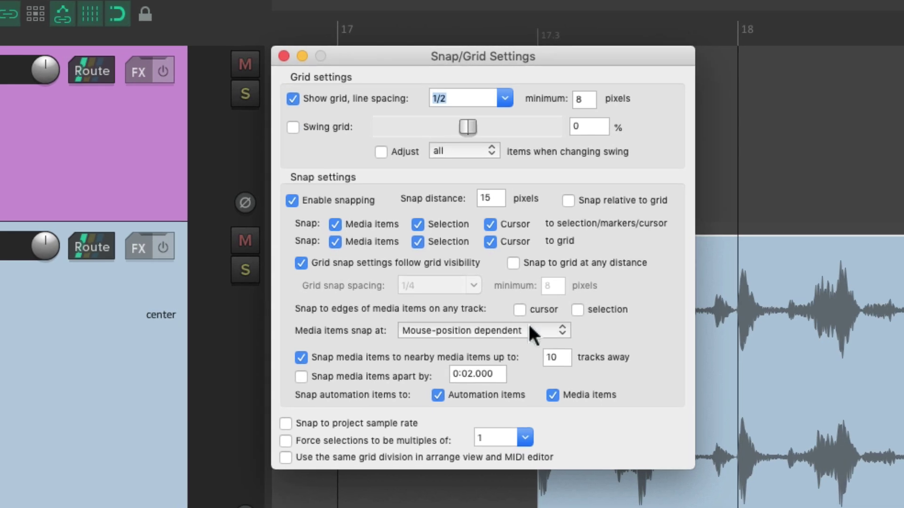
left_click(528, 330)
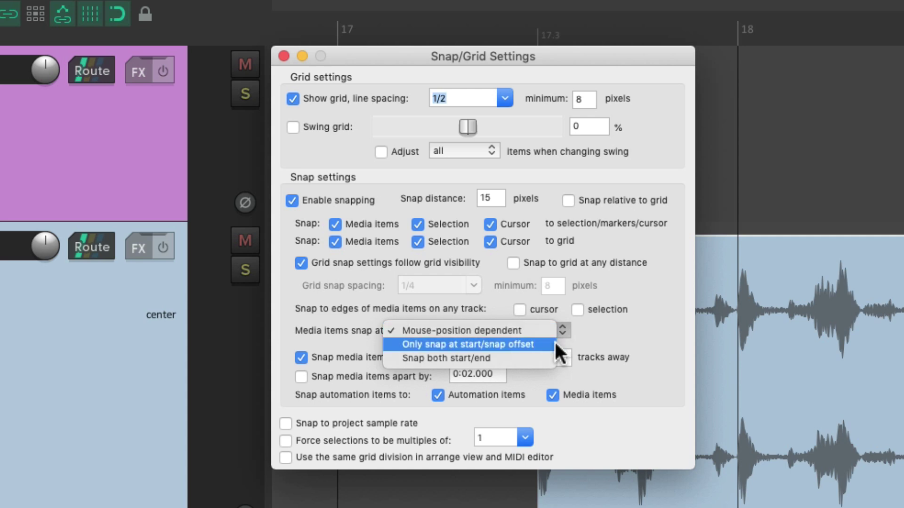
left_click(550, 328)
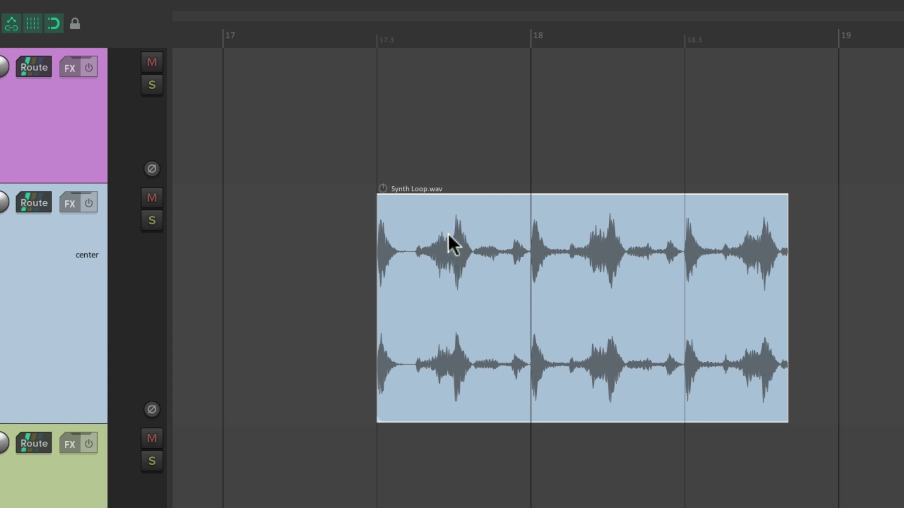
- Copy the Synth Loop item to the green track slightly past 17.3 and snap the blue item's start to the copy's start
left_click_drag(448, 234, 483, 484)
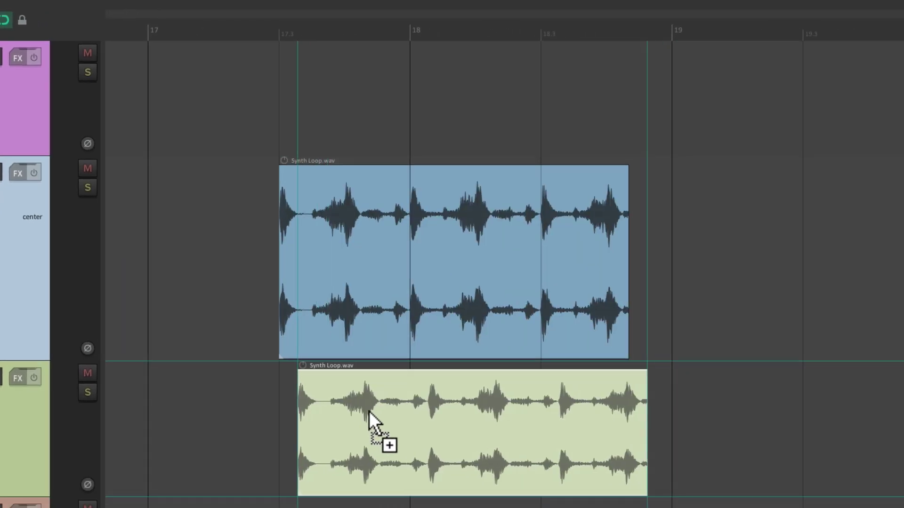
left_click_drag(369, 411, 386, 412)
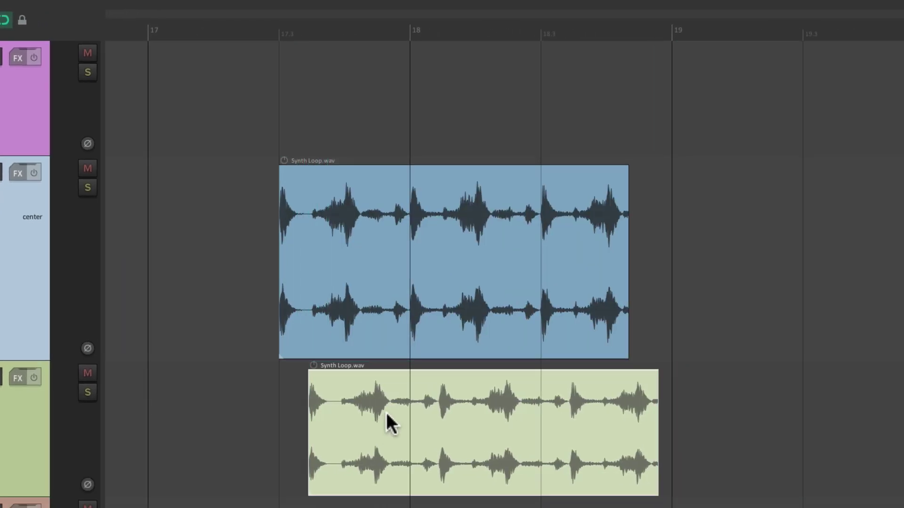
left_click(305, 194)
mouse_move(305, 194)
left_mouse_down()
mouse_move(448, 193)
mouse_move(295, 196)
left_mouse_up()
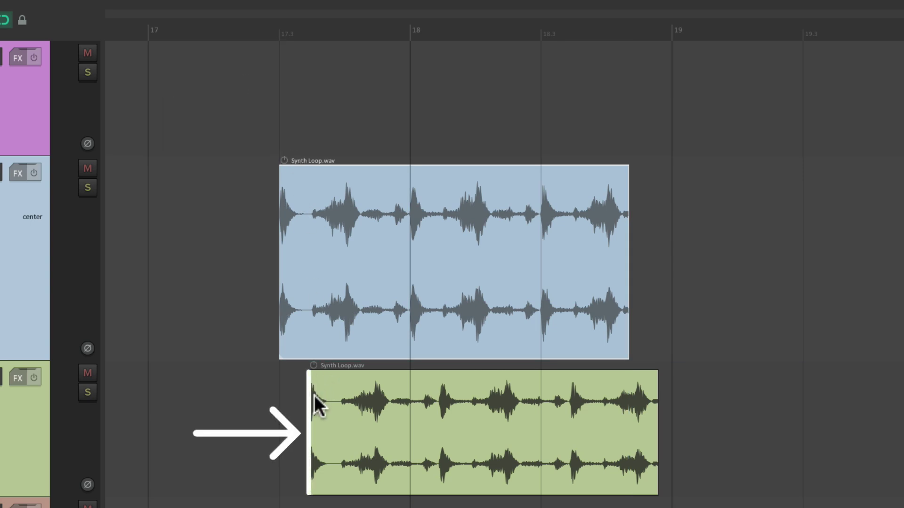
left_click_drag(310, 234, 347, 245)
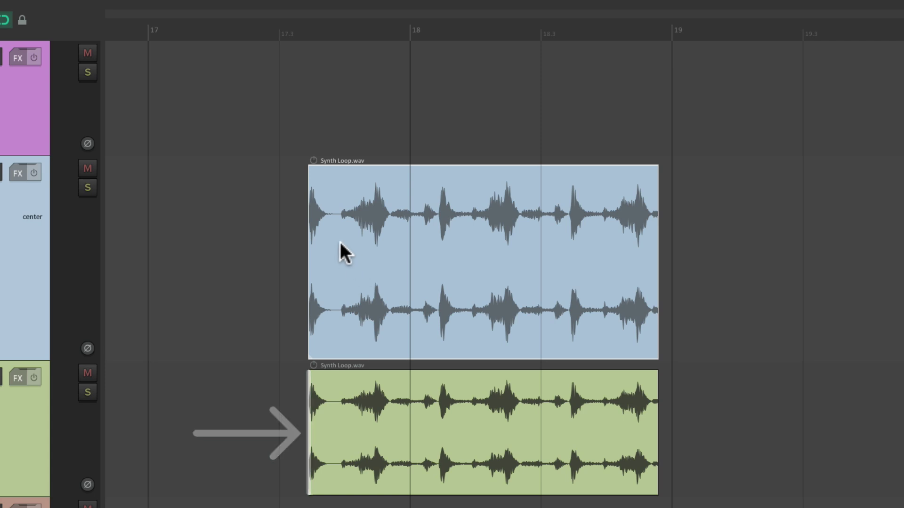
- Snap the blue item's start to the green copy's end and move it onto the green track directly after the copy
left_click_drag(339, 242, 664, 254)
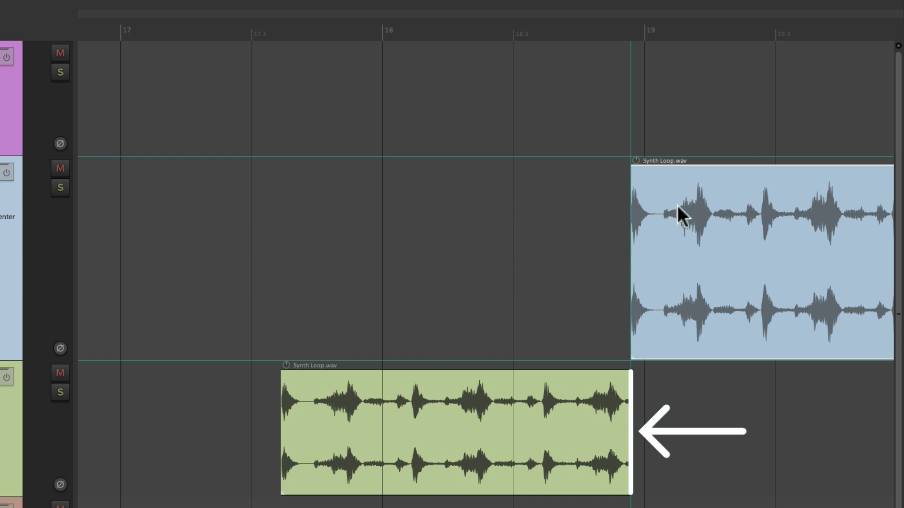
mouse_move(677, 205)
left_mouse_down()
mouse_move(584, 213)
mouse_move(668, 212)
left_mouse_up()
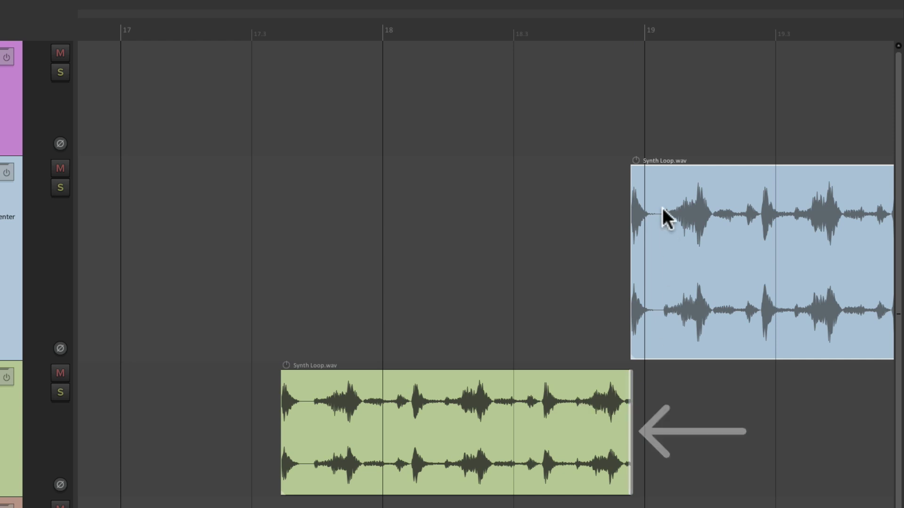
left_click_drag(663, 207, 673, 402)
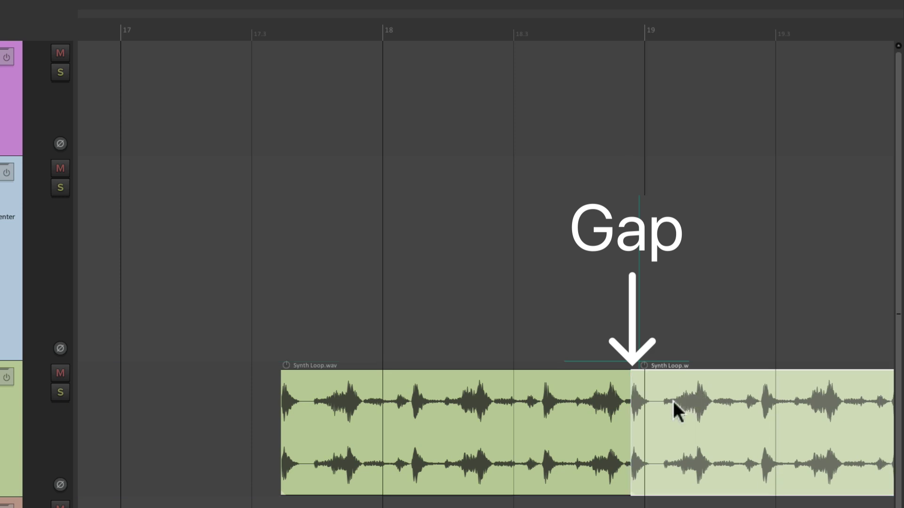
- Return the blue item to its own track with its start snapped to 17.3, and move the green copy slightly closer to 17.3
left_click_drag(675, 398, 343, 269)
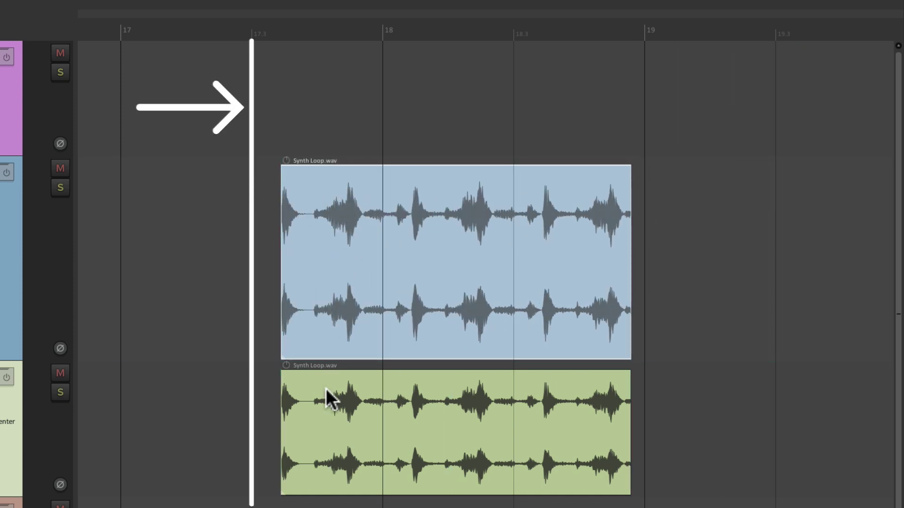
left_click_drag(325, 388, 303, 411)
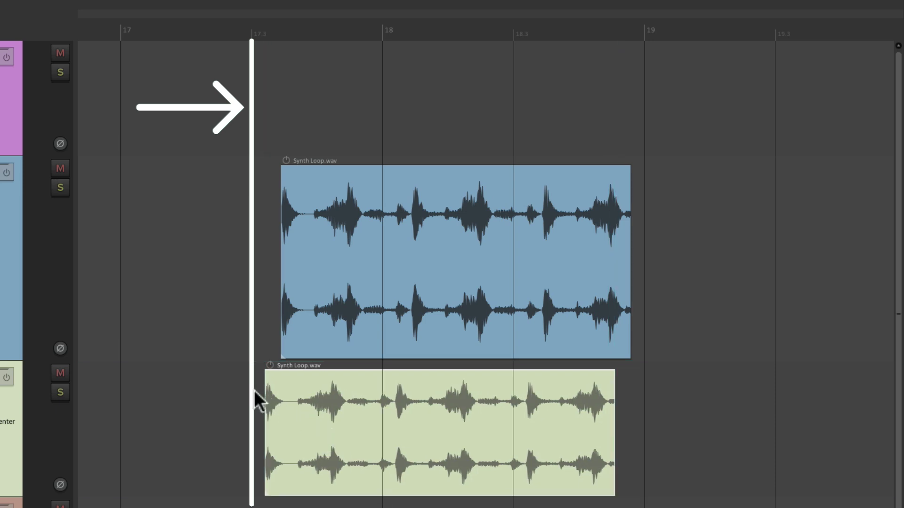
mouse_move(332, 238)
left_mouse_down()
mouse_move(322, 229)
mouse_move(339, 228)
mouse_move(312, 235)
left_mouse_up()
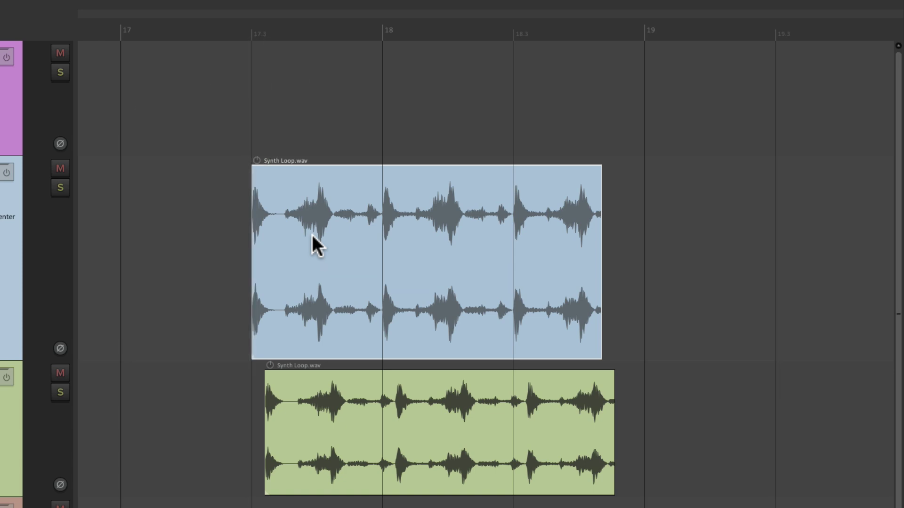
- Turn off snapping media items to nearby items and test moving the blue item from 17.3 to just past the green copy's start
key("alt+l")
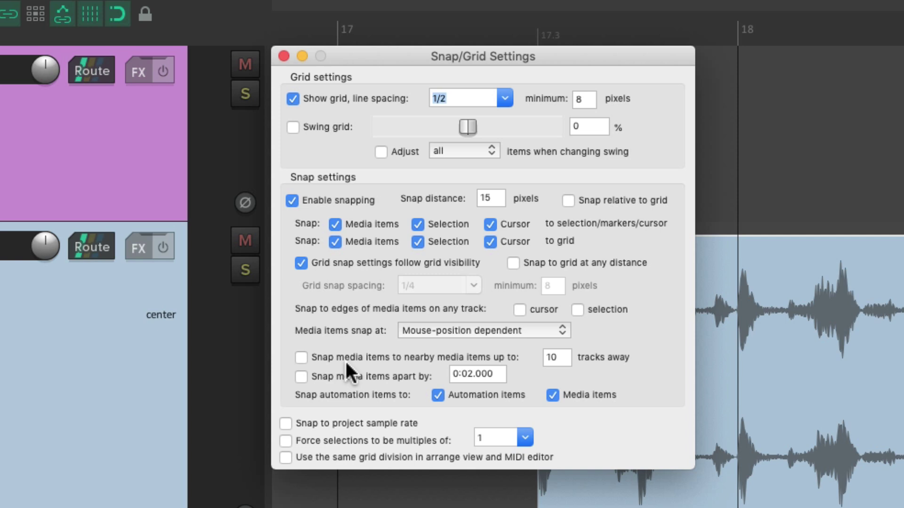
key("Escape")
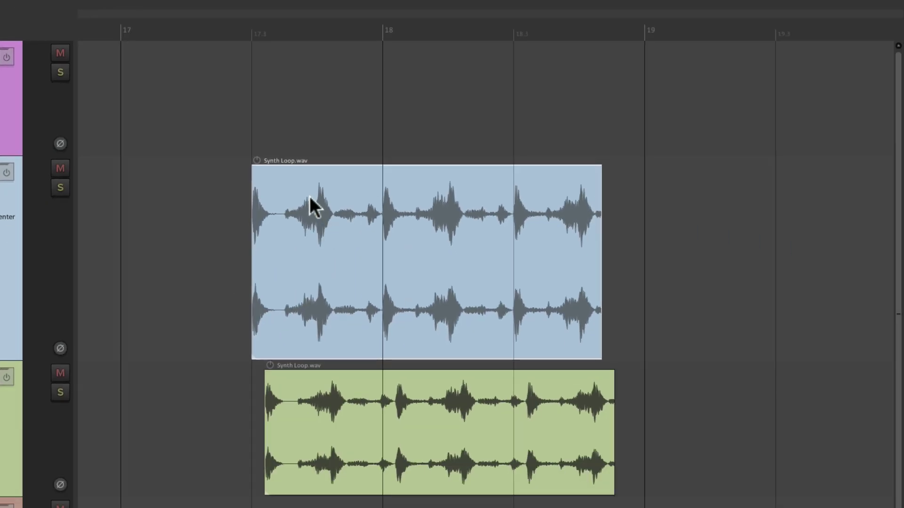
mouse_move(309, 195)
left_mouse_down()
mouse_move(433, 199)
mouse_move(314, 204)
left_mouse_up()
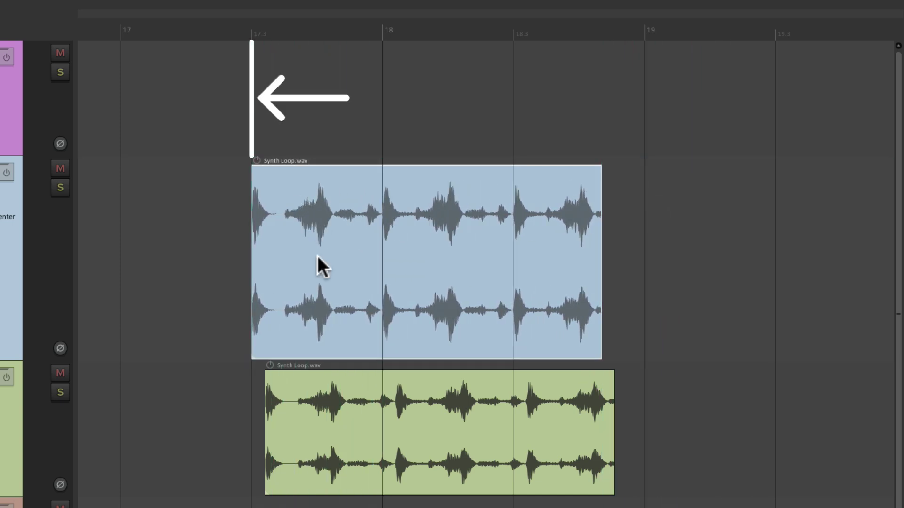
left_click_drag(303, 255, 330, 254)
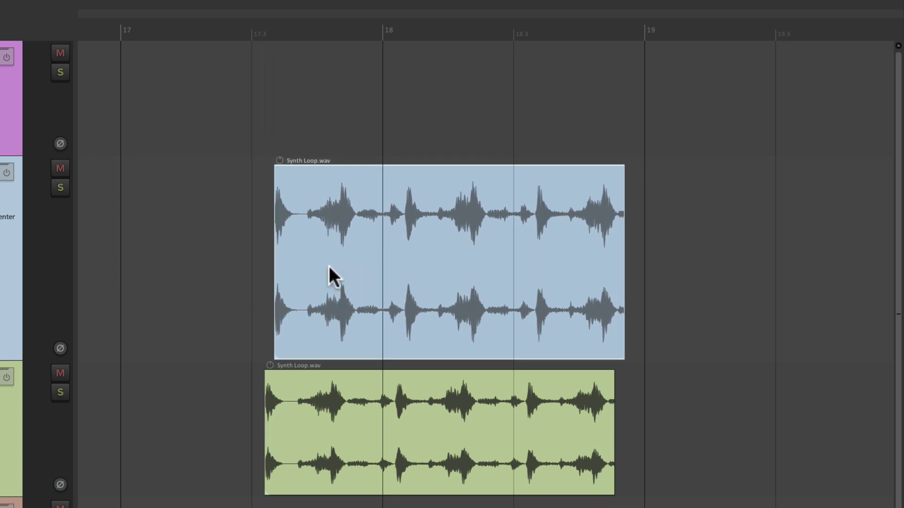
- Turn snapping media items to nearby items back on and test moving the blue item towards the green copy's end
key("alt+l")
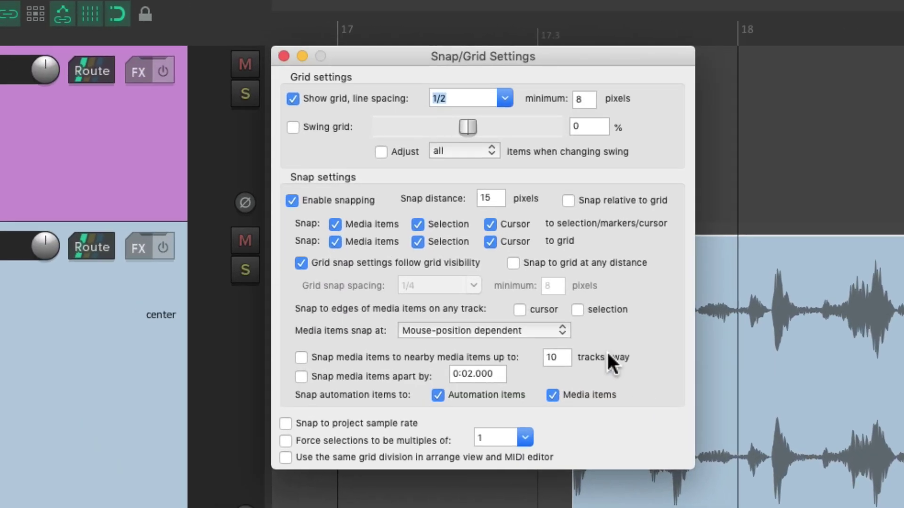
left_click(301, 358)
key("Escape")
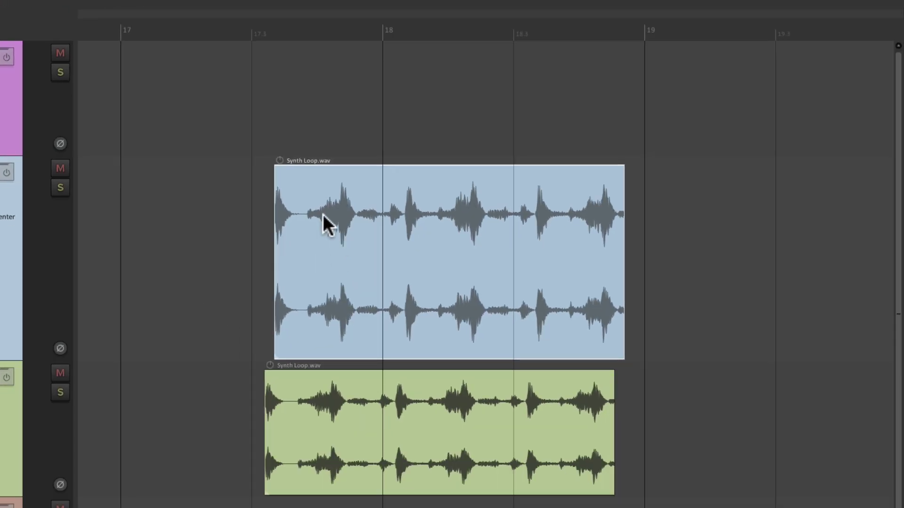
mouse_move(323, 221)
left_mouse_down()
mouse_move(312, 224)
mouse_move(673, 235)
mouse_move(710, 339)
mouse_move(692, 402)
mouse_move(683, 403)
mouse_move(670, 389)
mouse_move(678, 389)
left_mouse_up()
- Disable snapping media items to nearby media items and keep the grid line spacing at 1/2
left_click(562, 397)
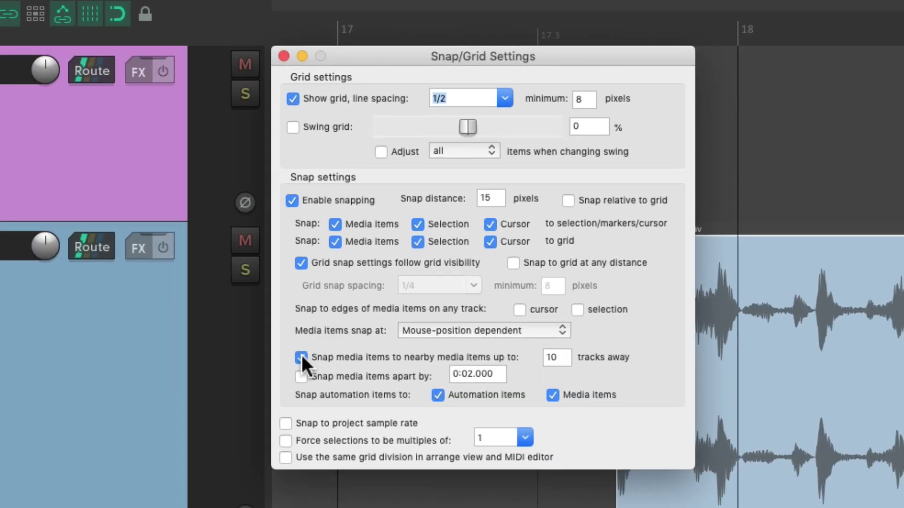
left_click(301, 358)
left_click(504, 98)
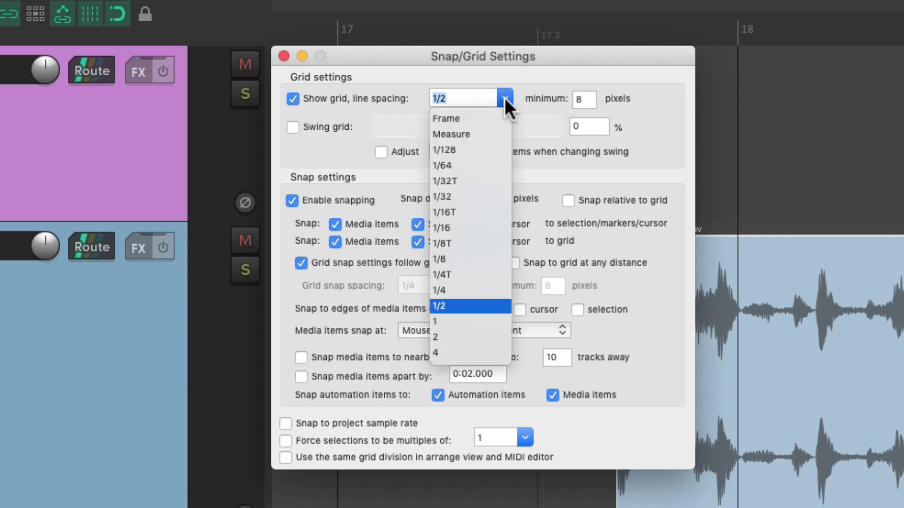
left_click(470, 307)
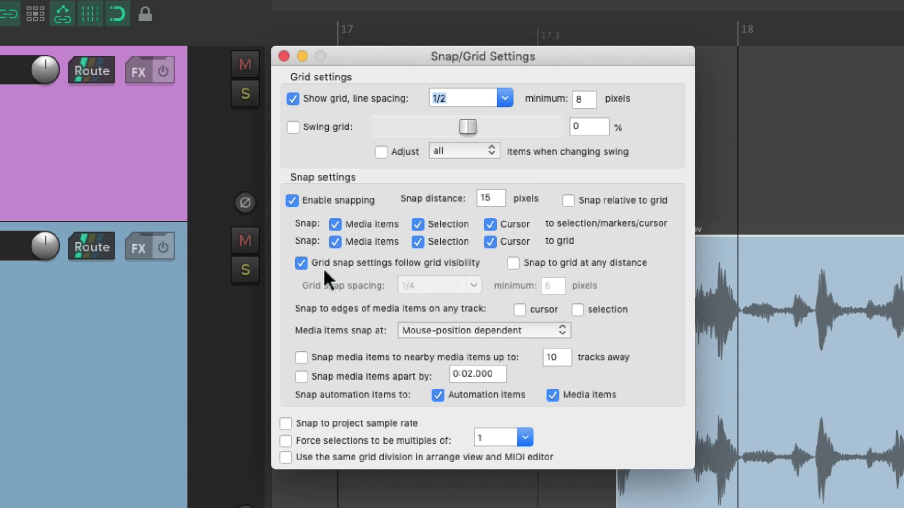
- Close the snap/grid settings and move the blue item back and forth around 17.3 to test grid-only snapping
key("Escape")
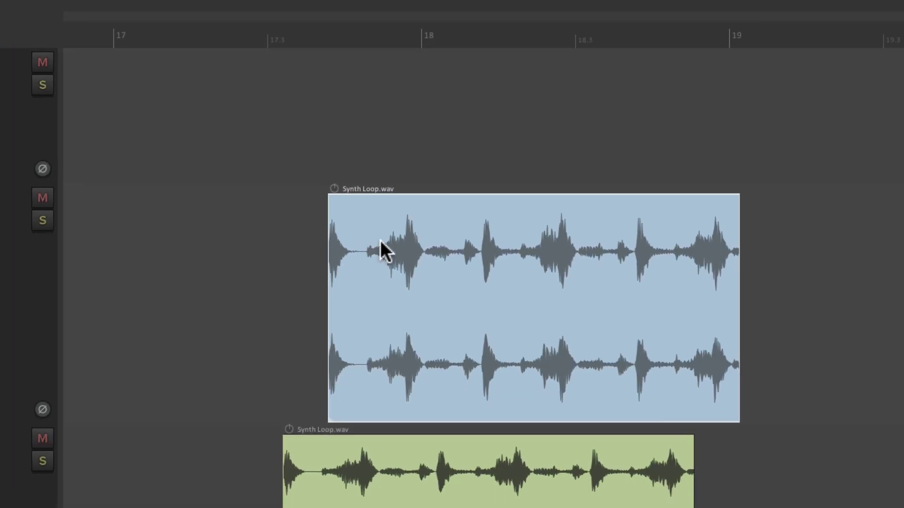
left_click_drag(380, 241, 279, 244)
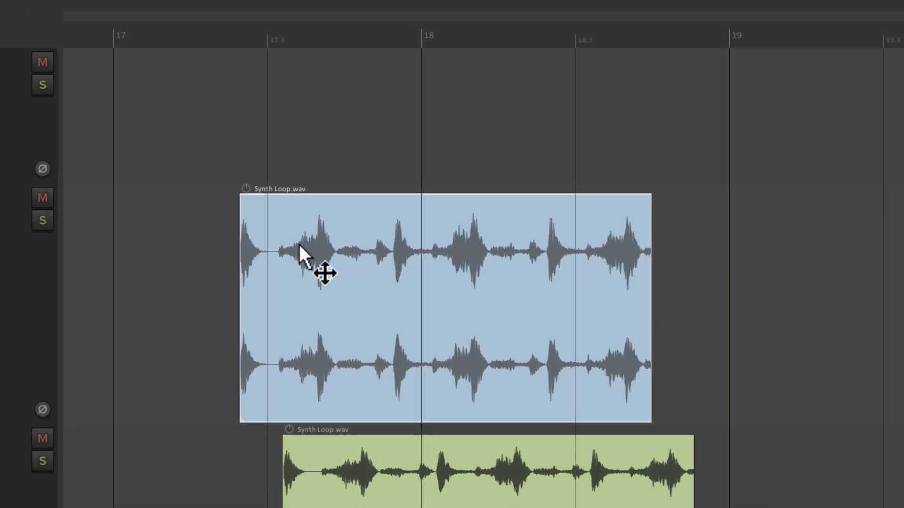
left_click_drag(300, 245, 337, 248)
left_click_drag(369, 253, 299, 273)
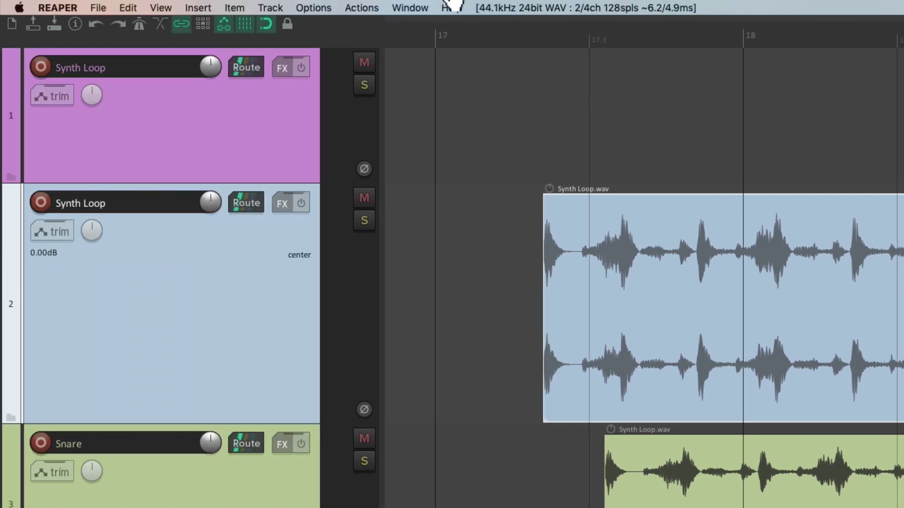
- Filter the action list for "grid", select Options: Toggle grid lines, and toggle the grid lines off and on
left_click(362, 8)
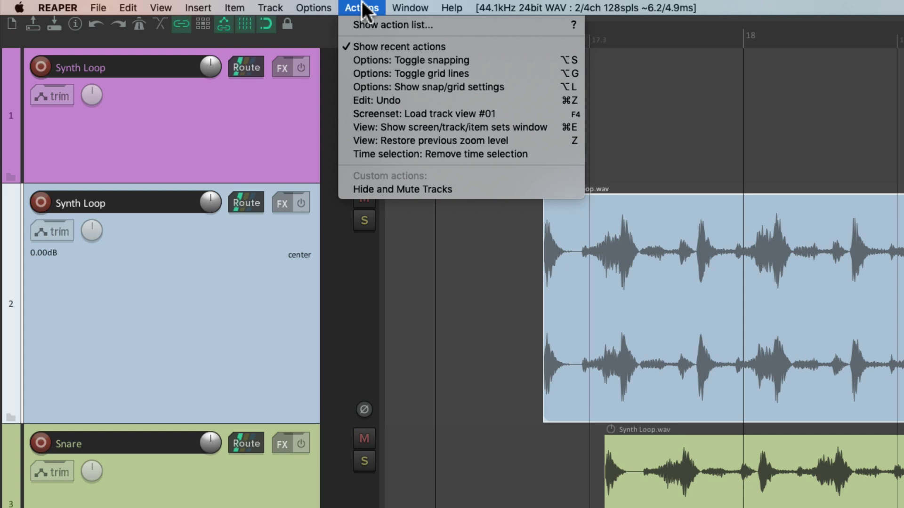
left_click(345, 25)
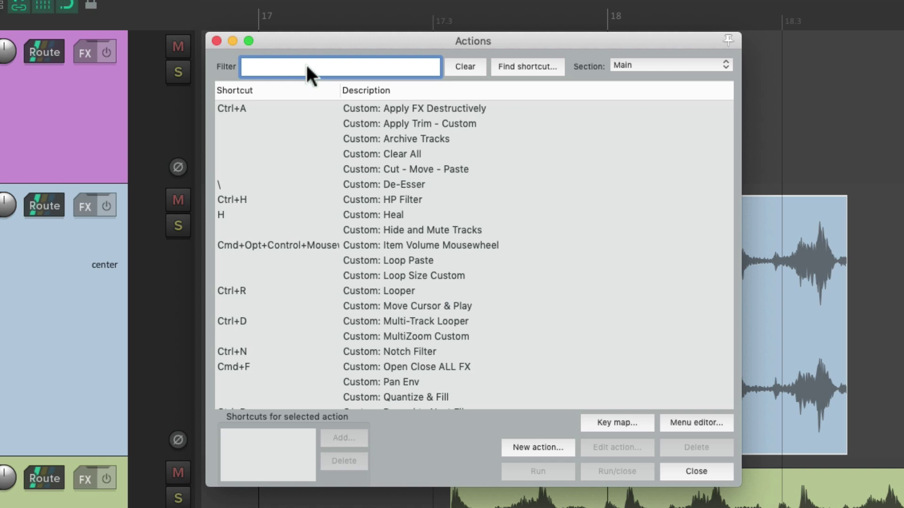
type("grid")
key("Tab")
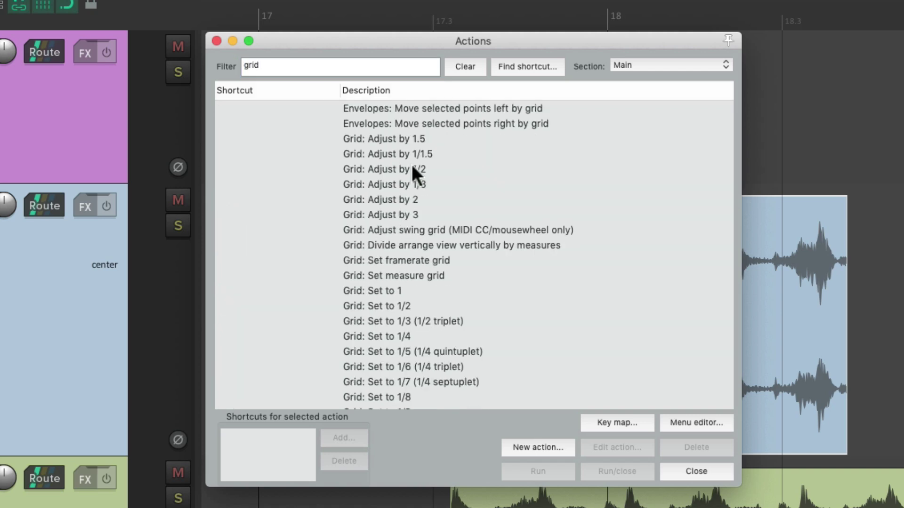
scroll(460, 210, "down", 15)
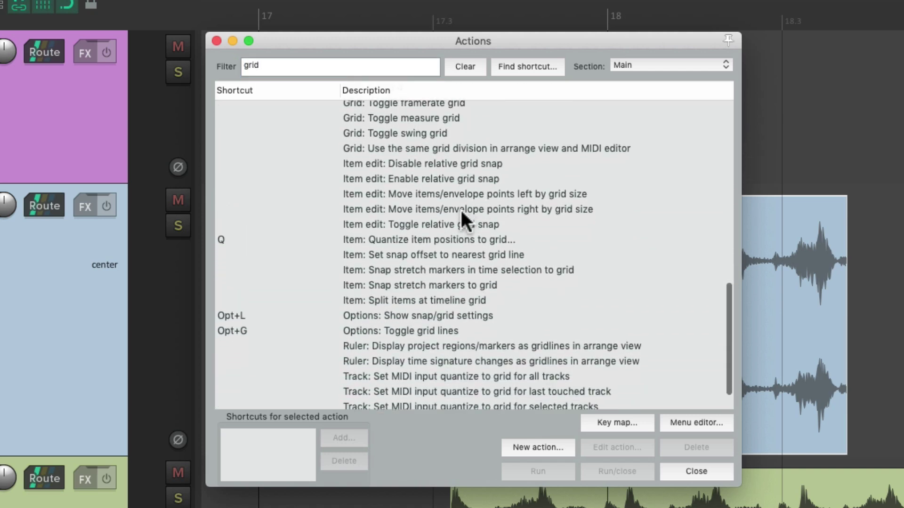
left_click(444, 301)
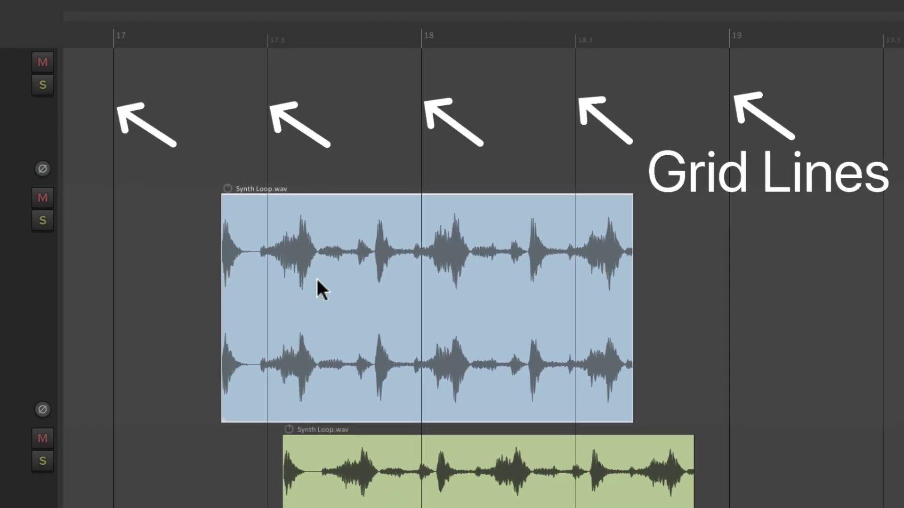
key("alt+g")
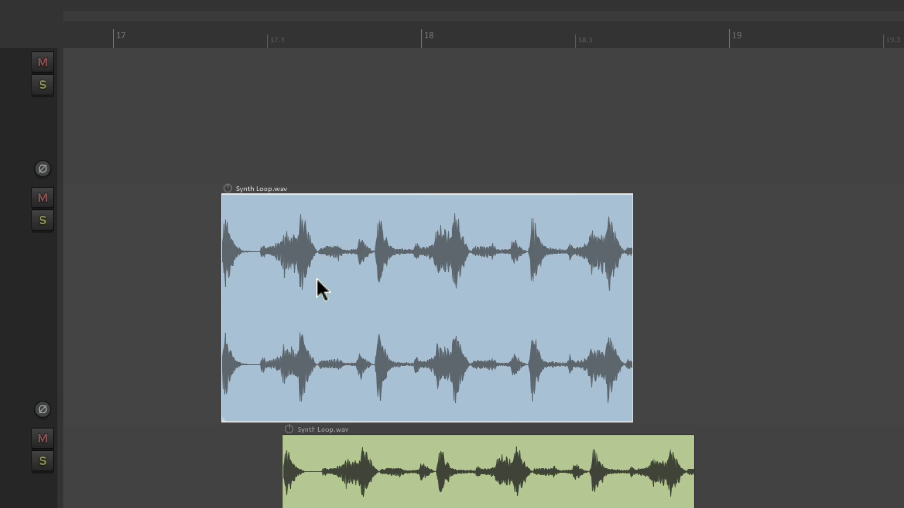
key("alt+g")
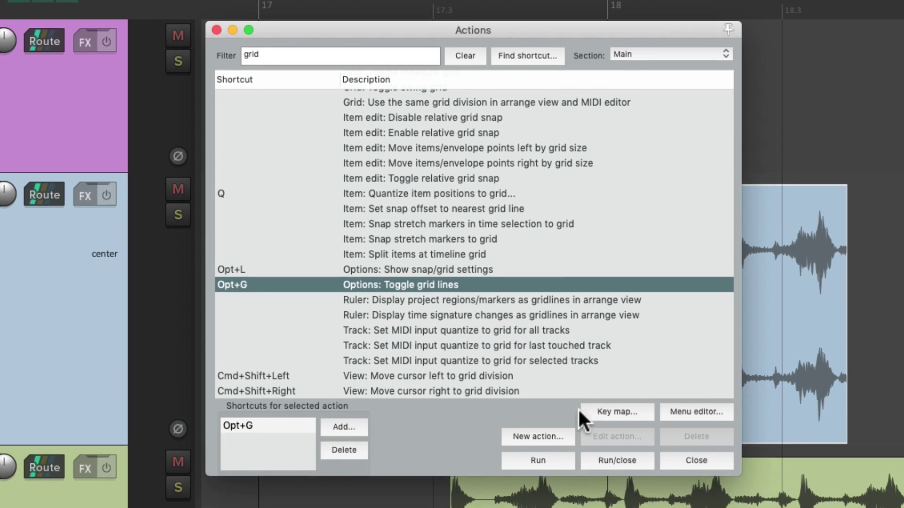
- Create a new custom action from Options: Toggle grid lines and add Options: Toggle snapping to it
left_click(555, 448)
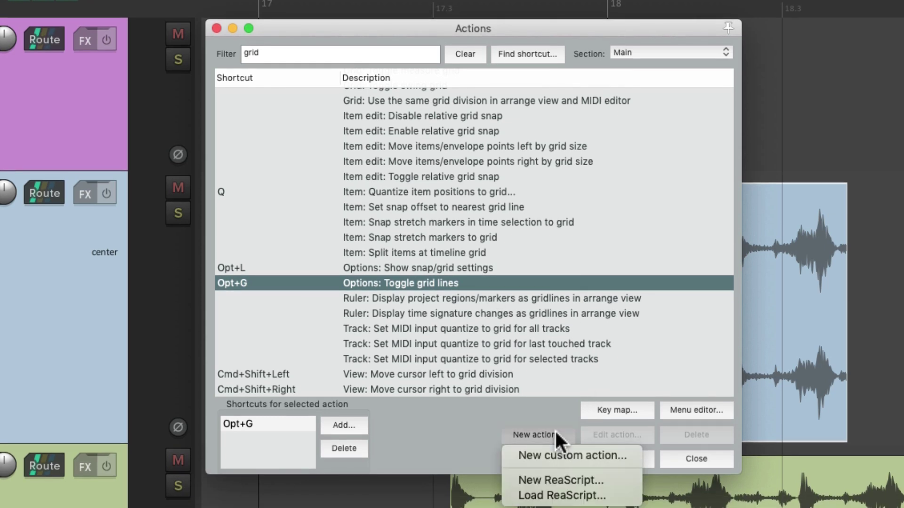
left_click(608, 454)
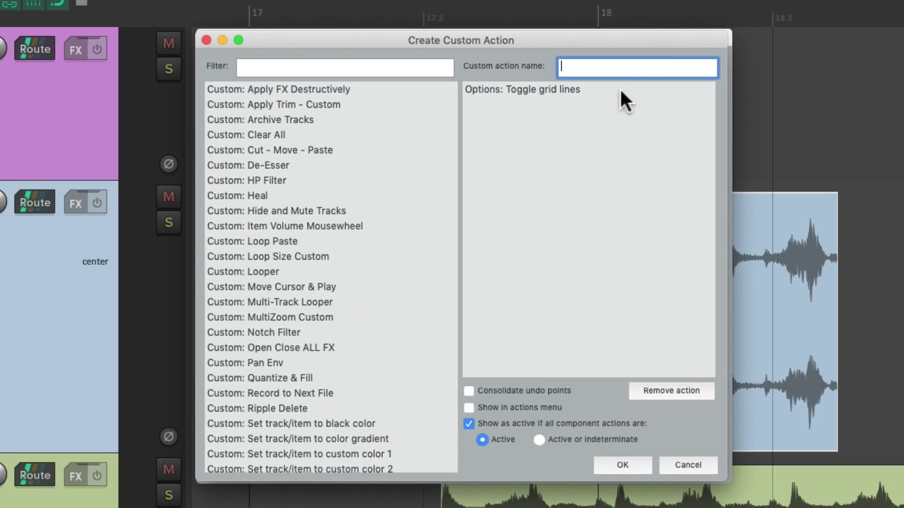
left_click(424, 69)
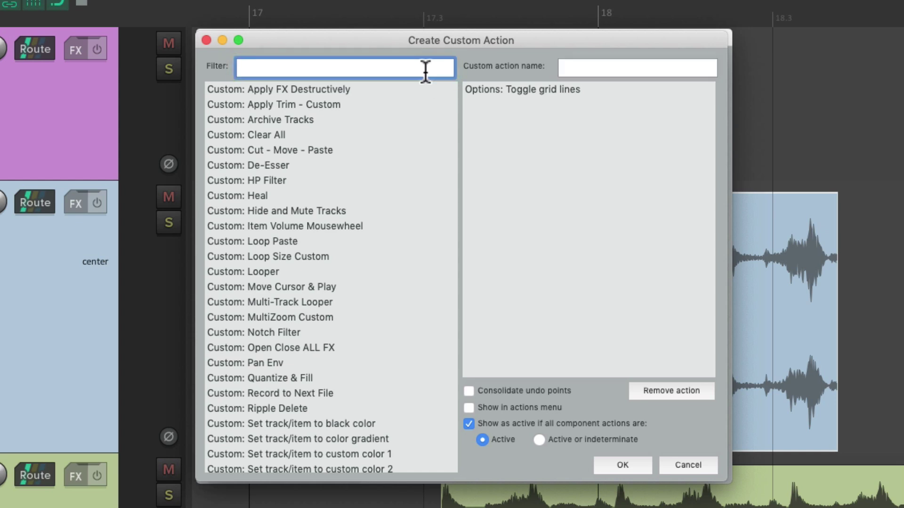
type("snap")
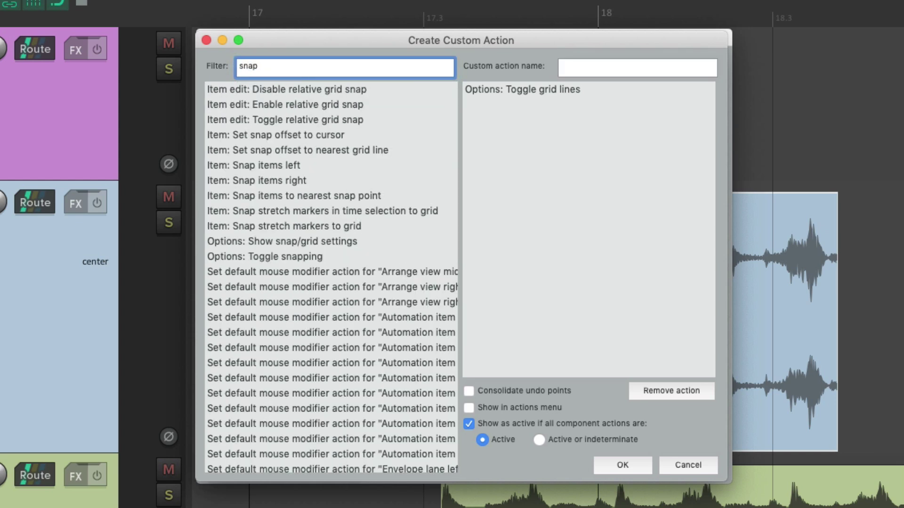
left_click(362, 257)
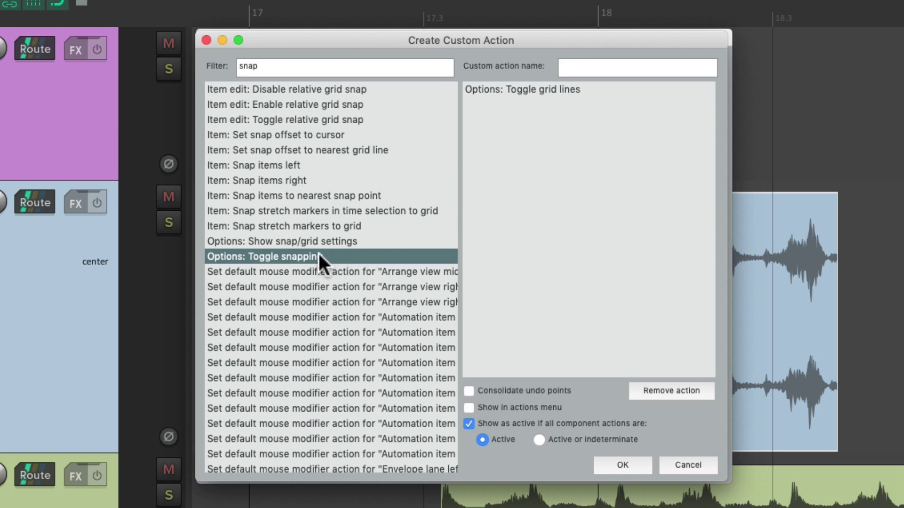
left_click_drag(319, 255, 525, 156)
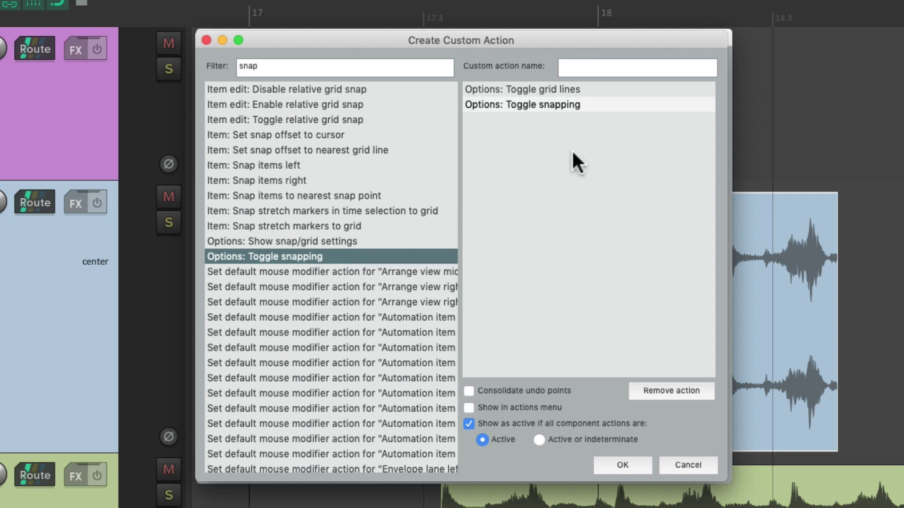
- Name the custom action "Grid & Snapping" and save it
left_click(613, 89)
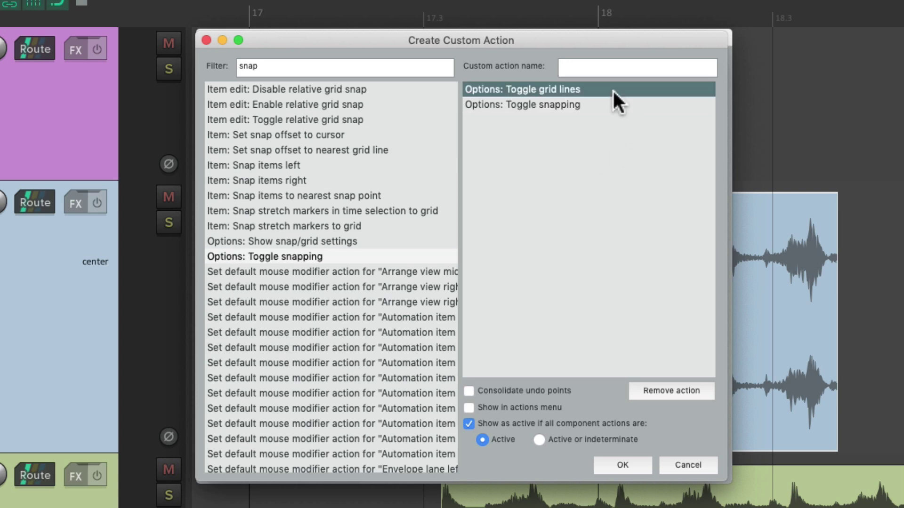
left_click(616, 105)
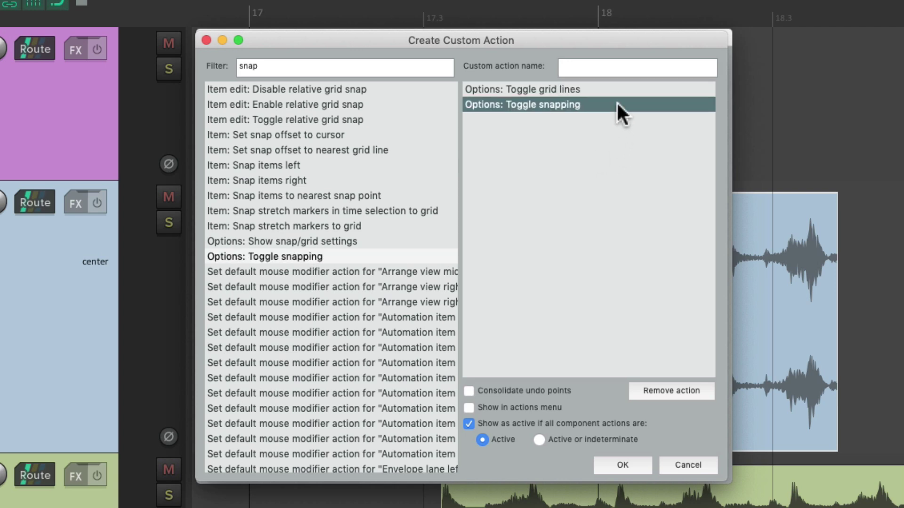
left_click(624, 66)
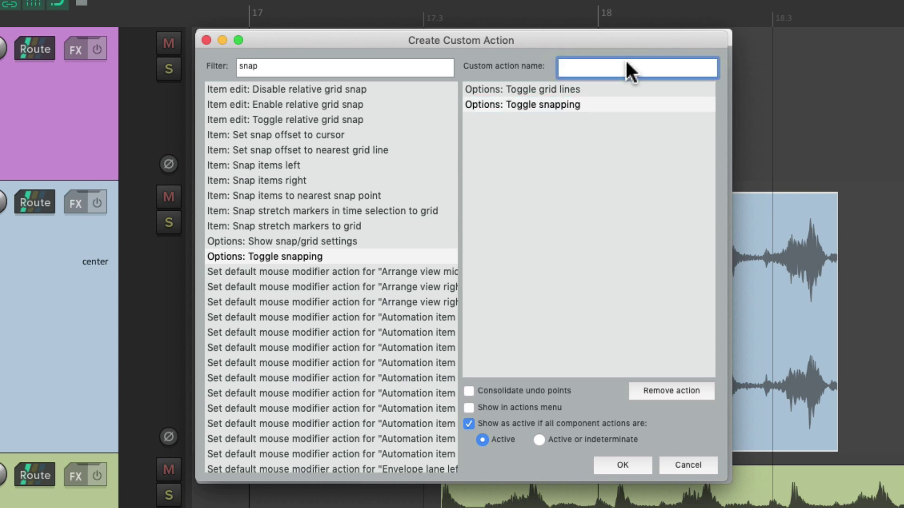
type("Grid & Snapping")
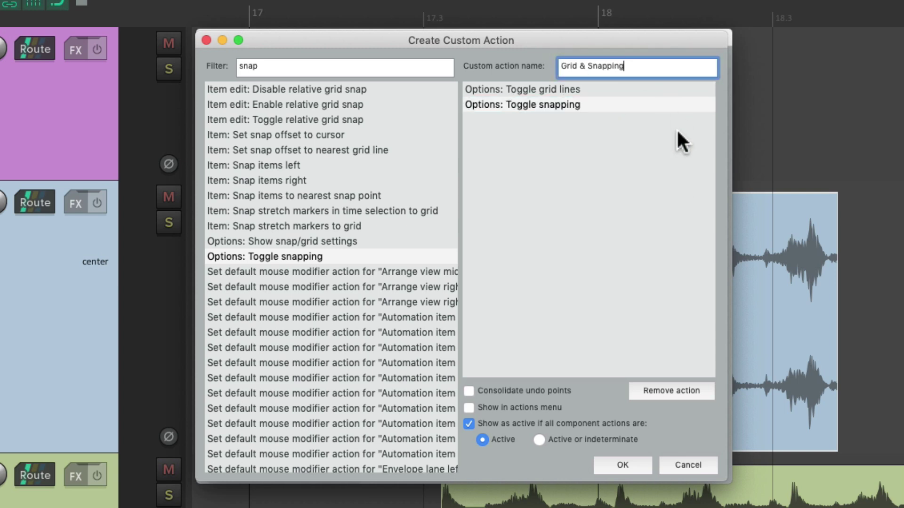
left_click(622, 458)
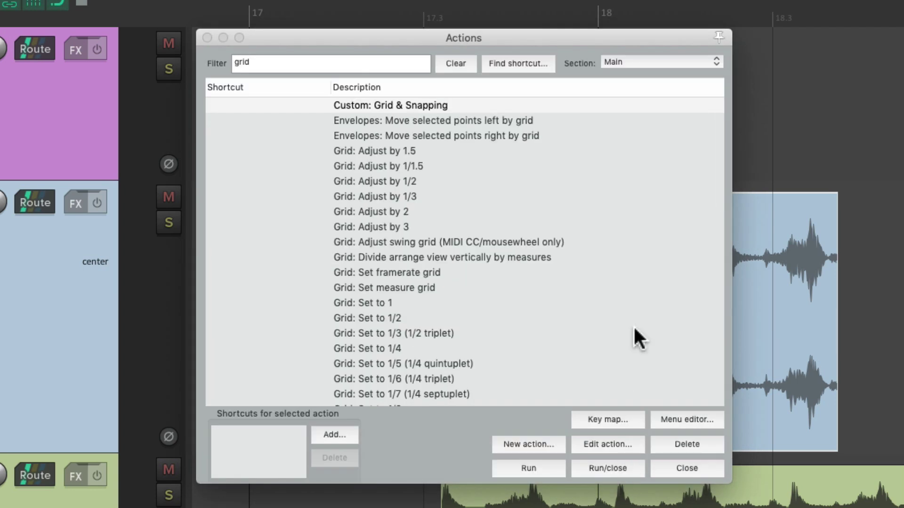
- Assign the shortcut Opt+G to Custom: Grid & Snapping, overriding its mapping to Options: Toggle grid lines
left_click(475, 104)
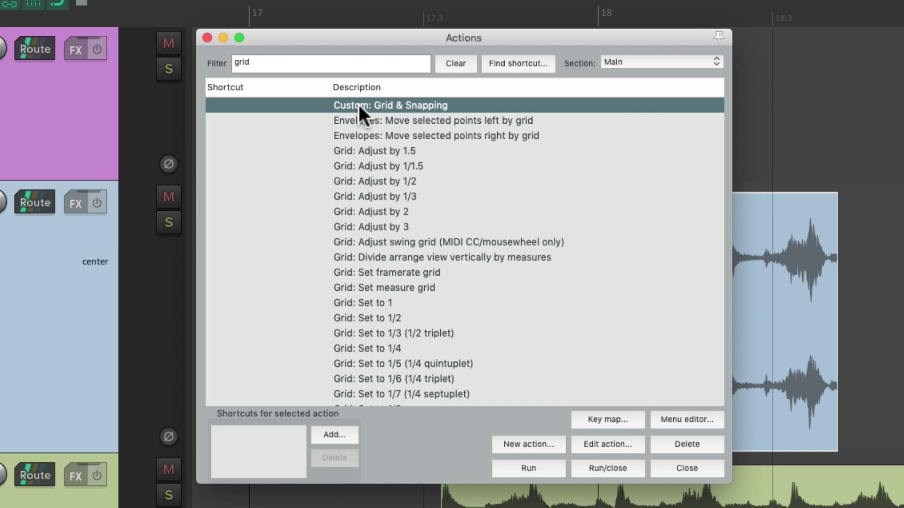
left_click(339, 434)
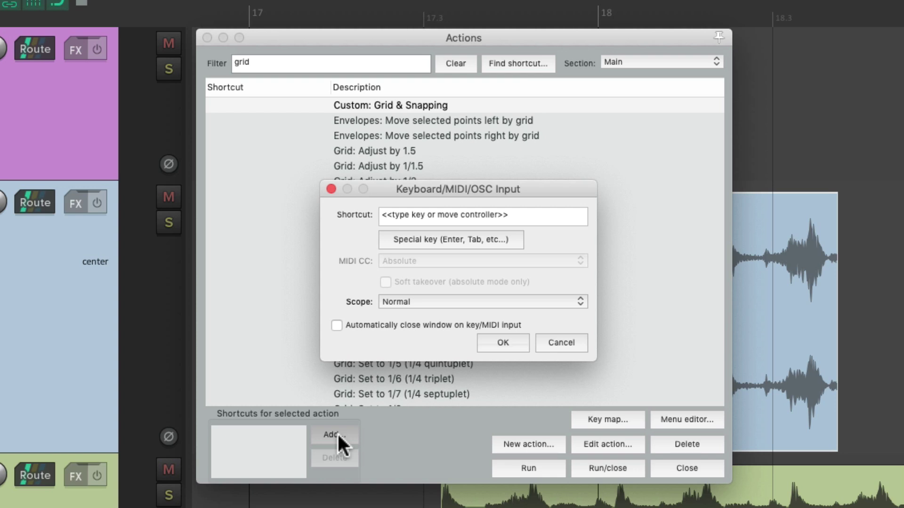
key("alt+g")
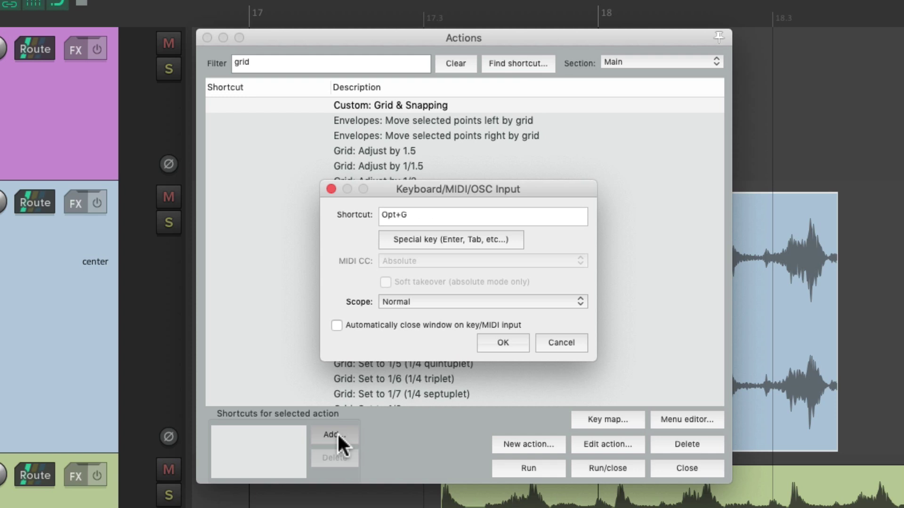
left_click(498, 341)
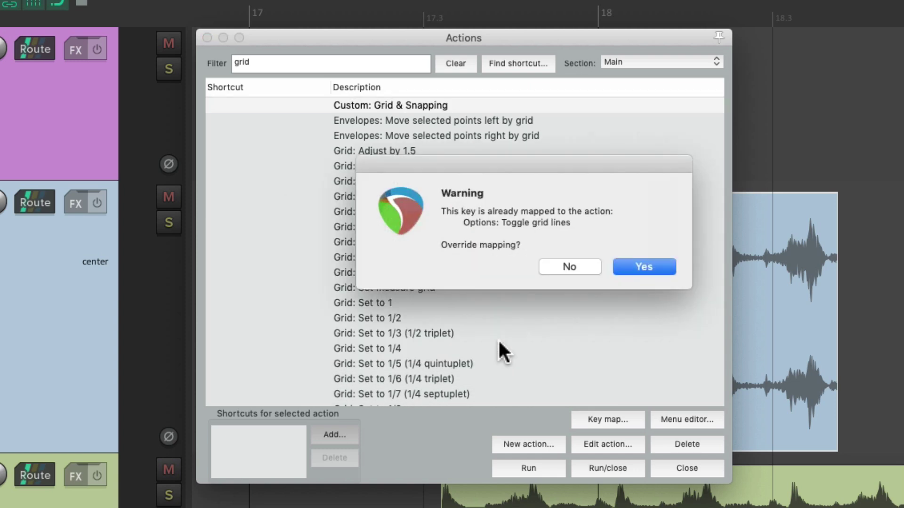
left_click(643, 266)
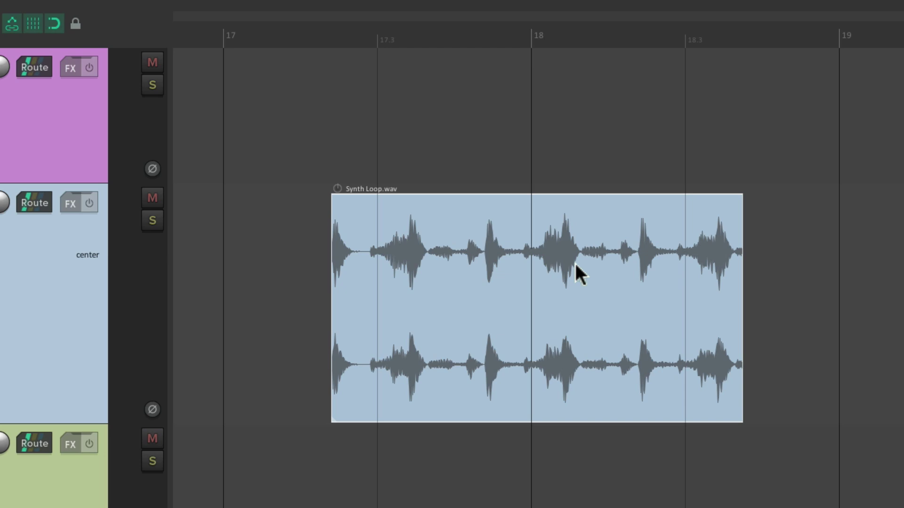
- Test the Grid & Snapping action by moving the blue item with both turned off, and again with both turned on
key("alt+g")
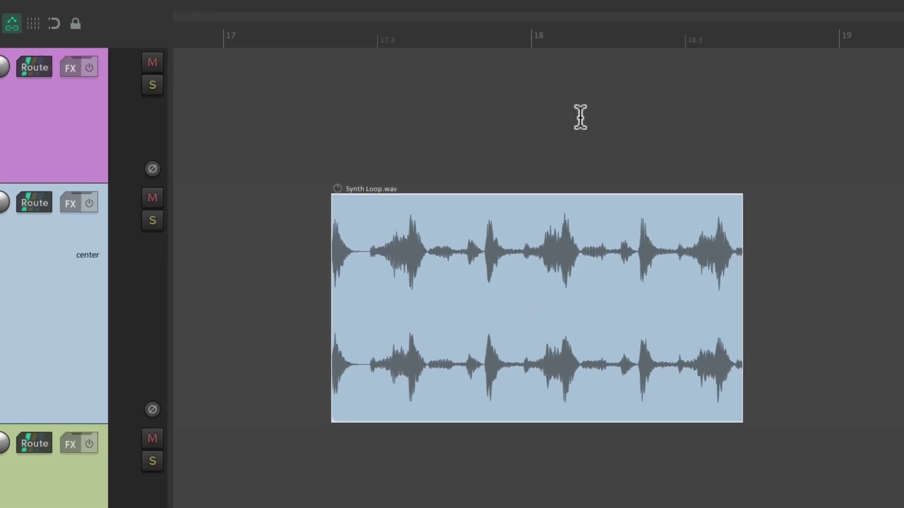
left_click_drag(454, 254, 437, 278)
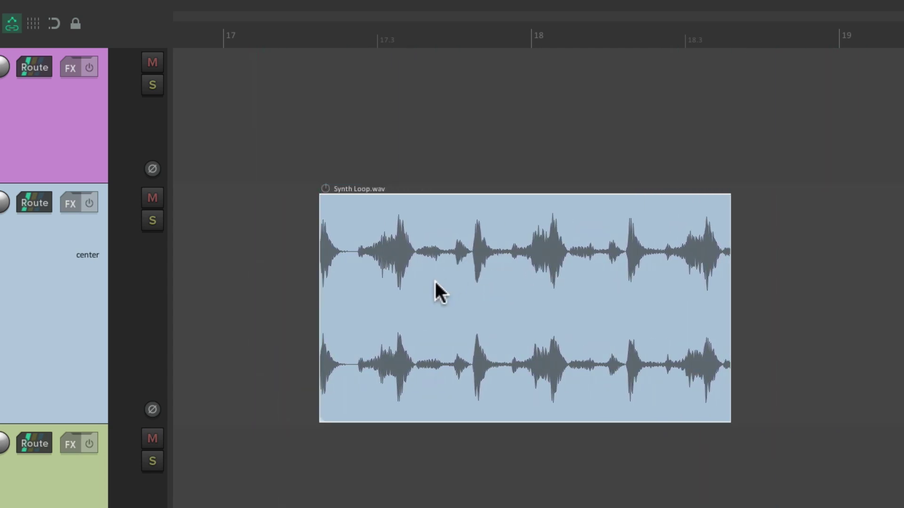
key("alt+g")
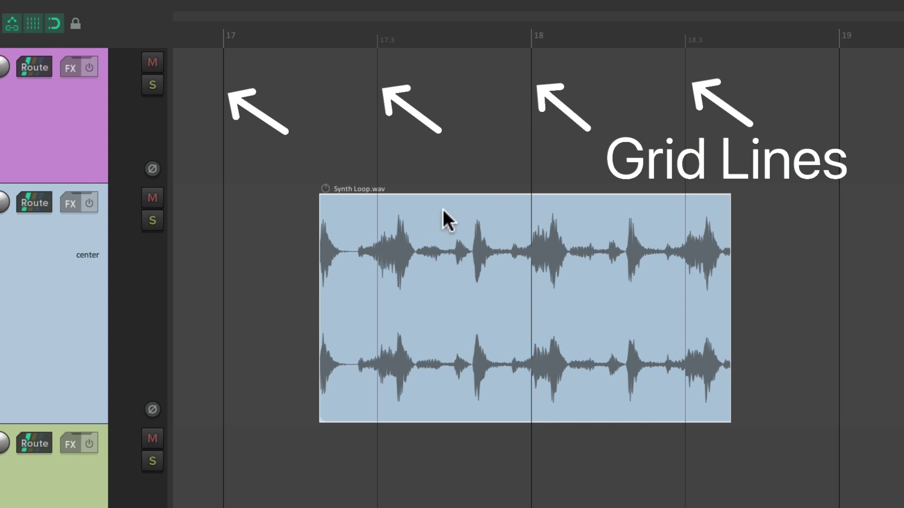
left_click_drag(434, 216, 423, 241)
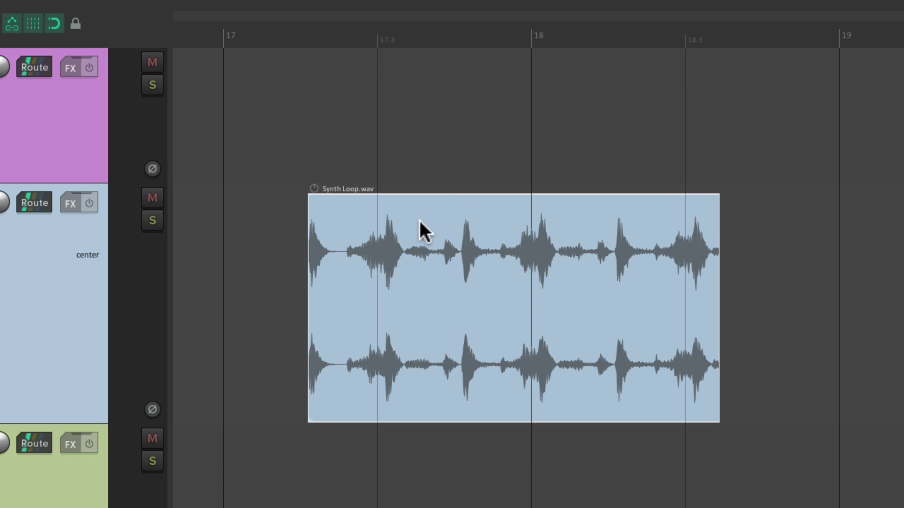
left_click_drag(424, 232, 449, 250)
- Toggle grid and snapping off, on and off again together, moving the blue item to start shortly before 17.3
key("alt+g")
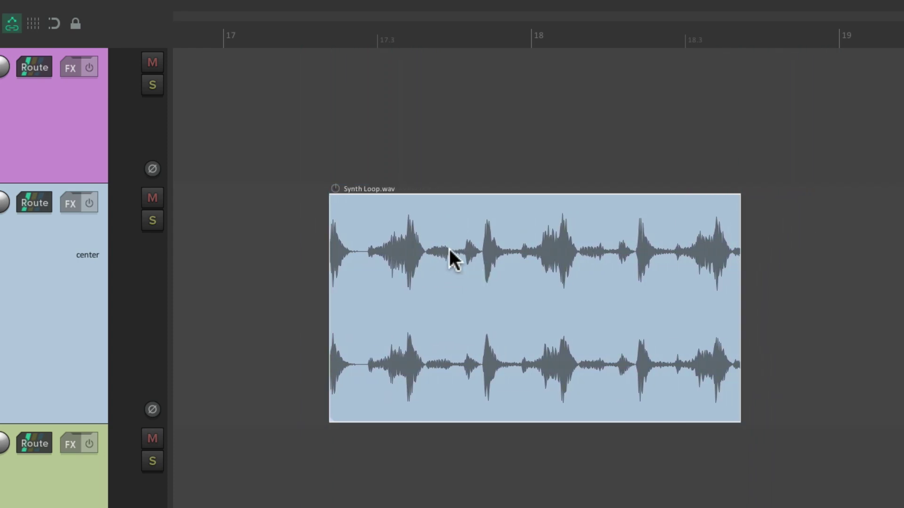
key("alt+g")
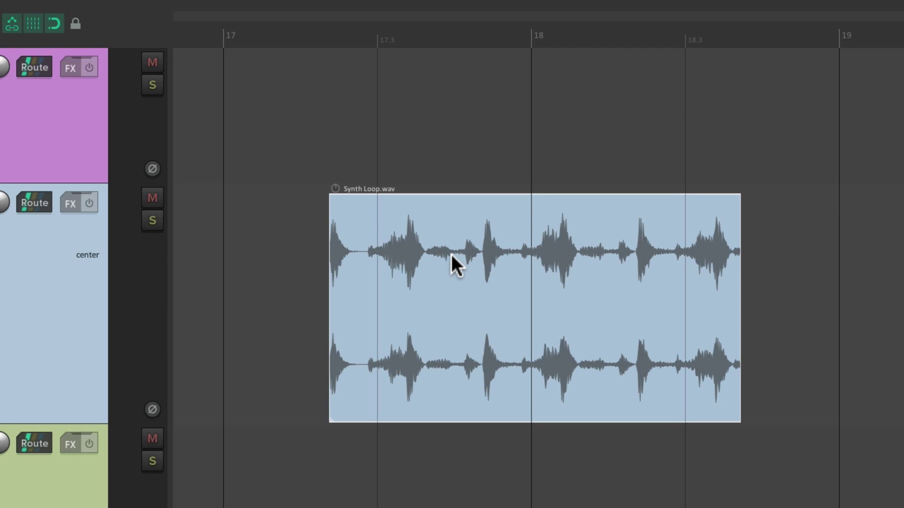
mouse_move(451, 250)
left_mouse_down()
mouse_move(454, 242)
mouse_move(501, 247)
mouse_move(443, 239)
mouse_move(488, 241)
mouse_move(442, 258)
left_mouse_up()
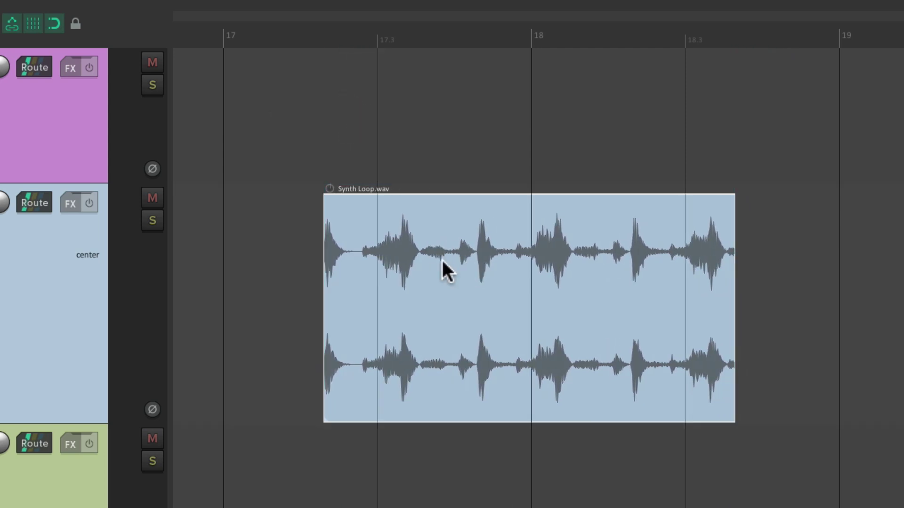
key("alt+g")
left_click_drag(441, 258, 472, 257)
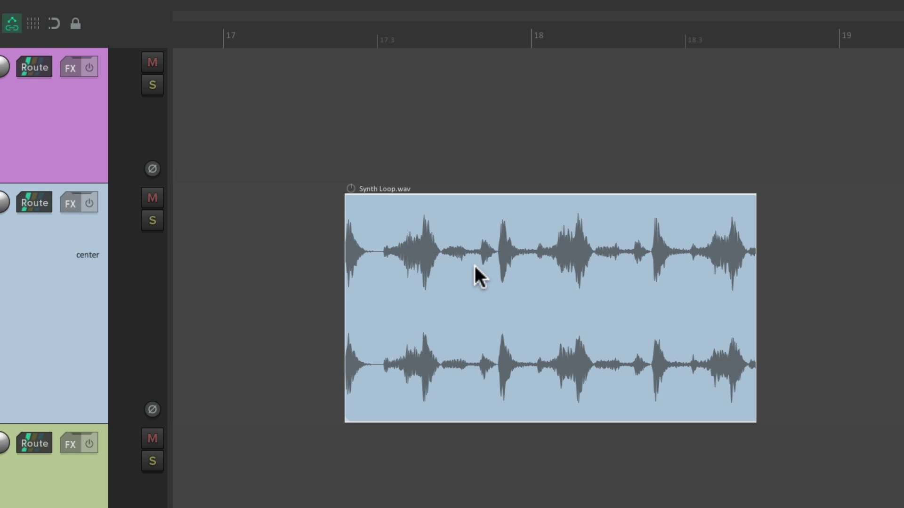
- Find the grid actions in the action list and assign the shortcut Ctrl+Page Up to Grid: Adjust by 2
key("question")
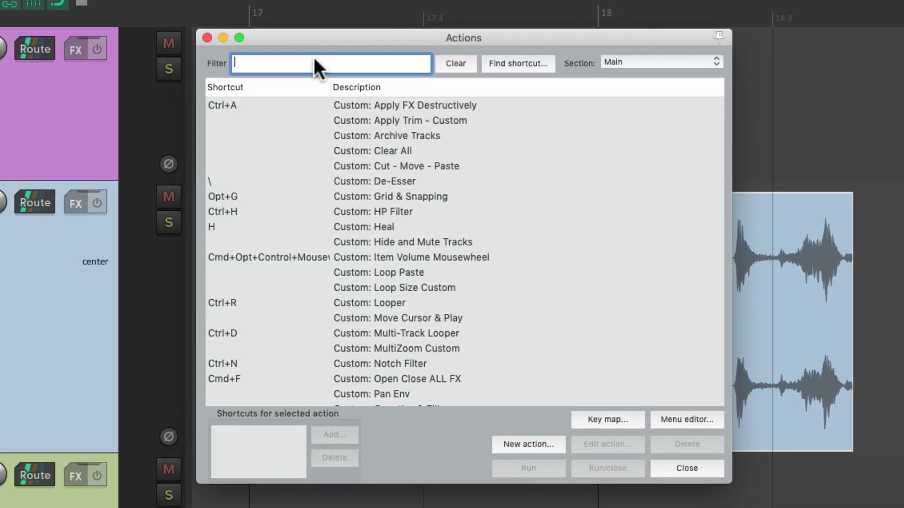
type("grid")
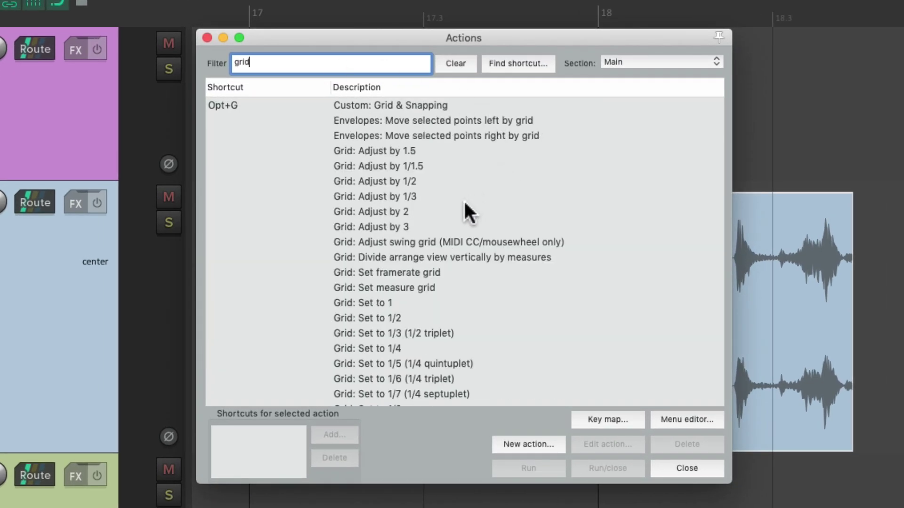
left_click(443, 213)
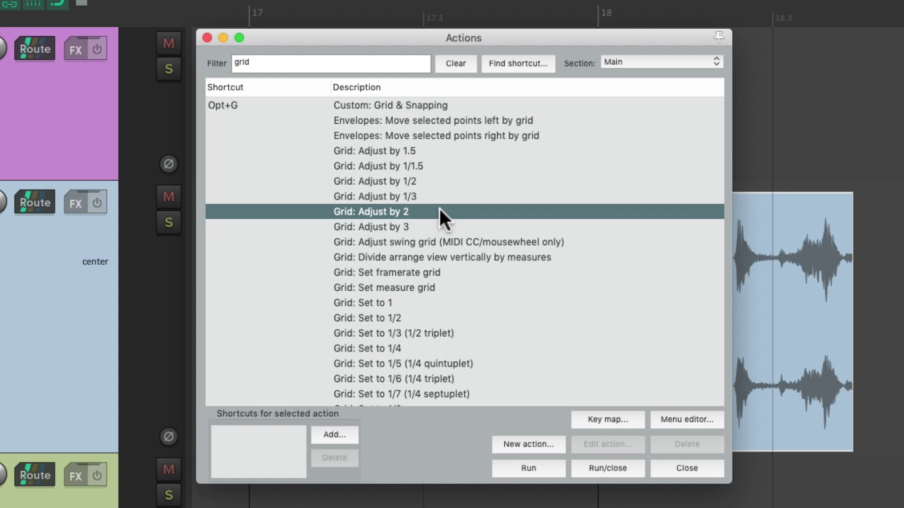
left_click(431, 178)
left_click(337, 435)
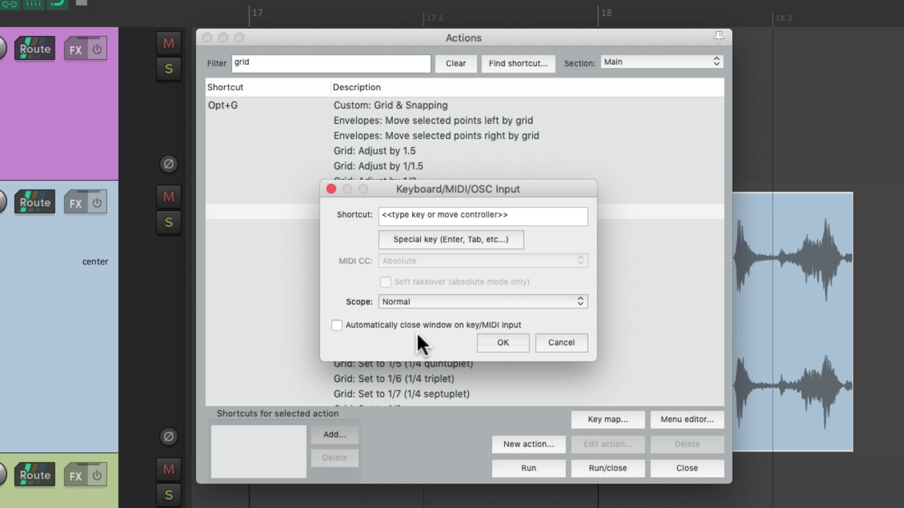
key("ctrl+Page_Up")
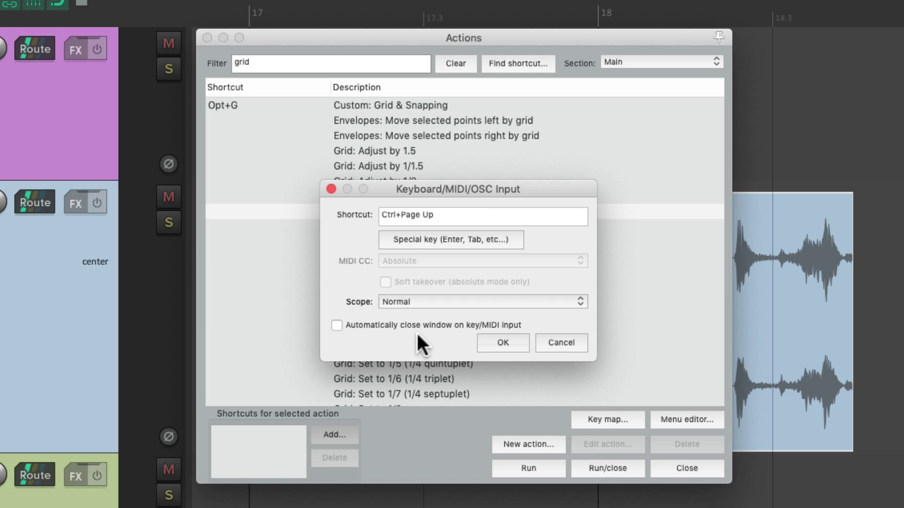
left_click(497, 344)
- Assign the shortcut Ctrl+Page Down to Grid: Adjust by 1/2 and close the action list
left_click(440, 181)
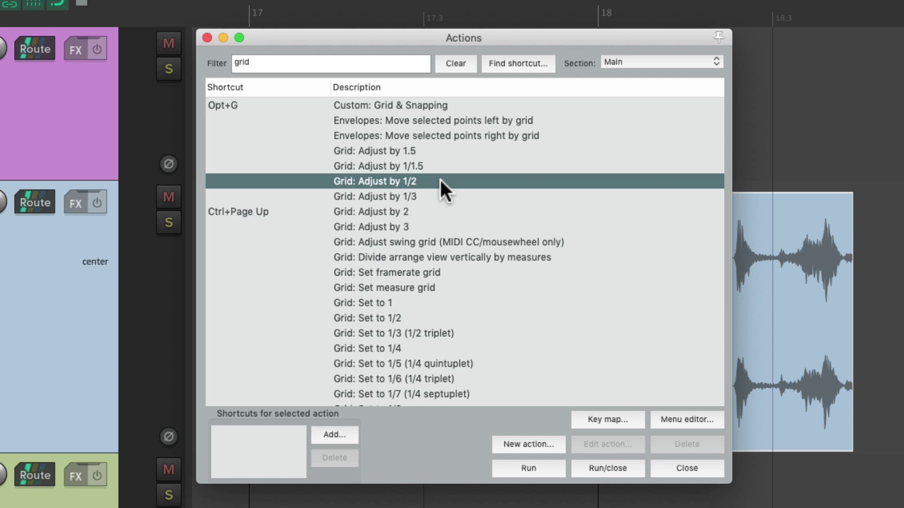
left_click(334, 435)
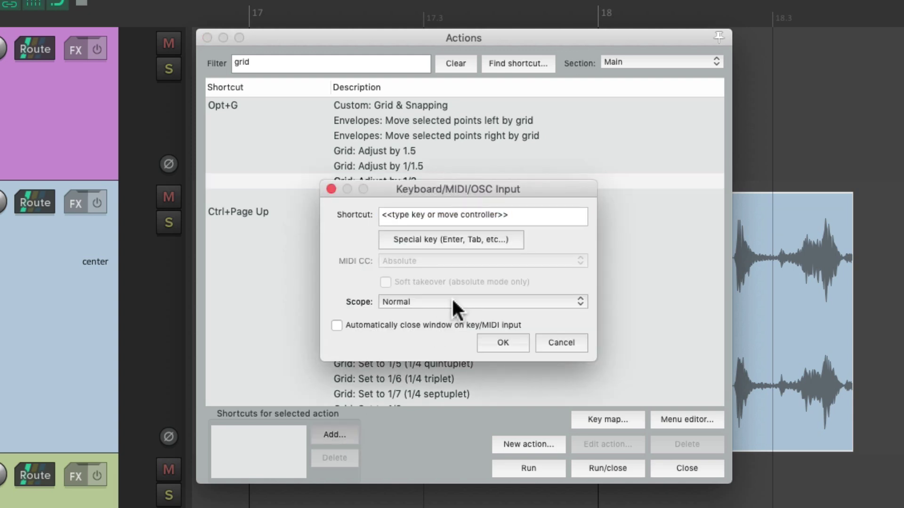
key("ctrl+Page_Down")
key("Return")
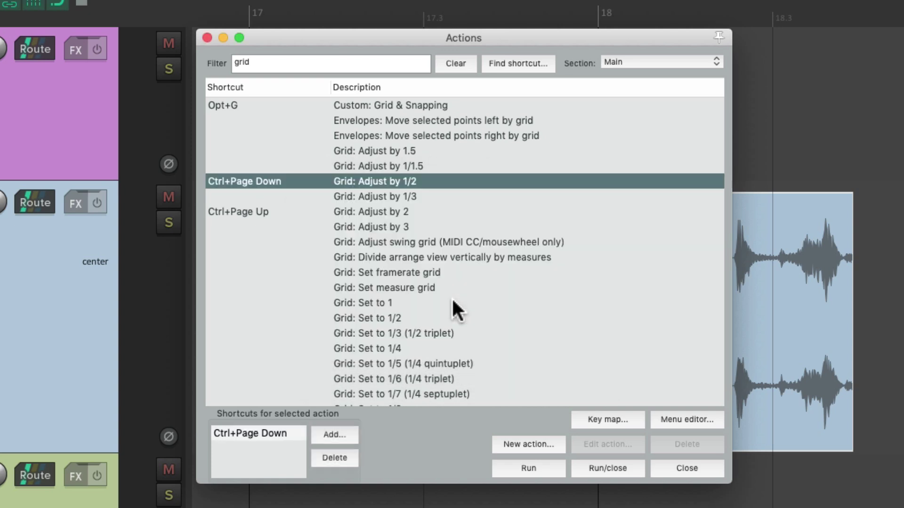
key("Escape")
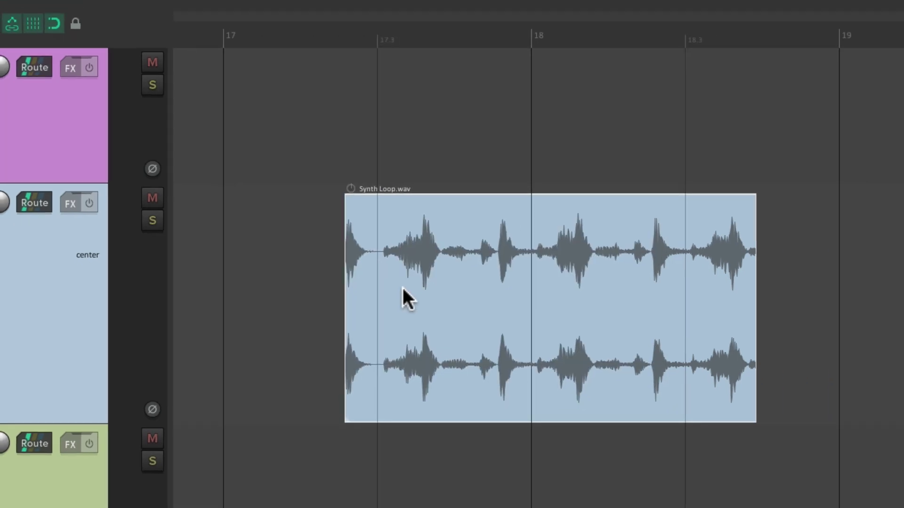
- Review the available grid line spacings in the Snap/Grid Settings, leaving the settings as they are
key("alt+l")
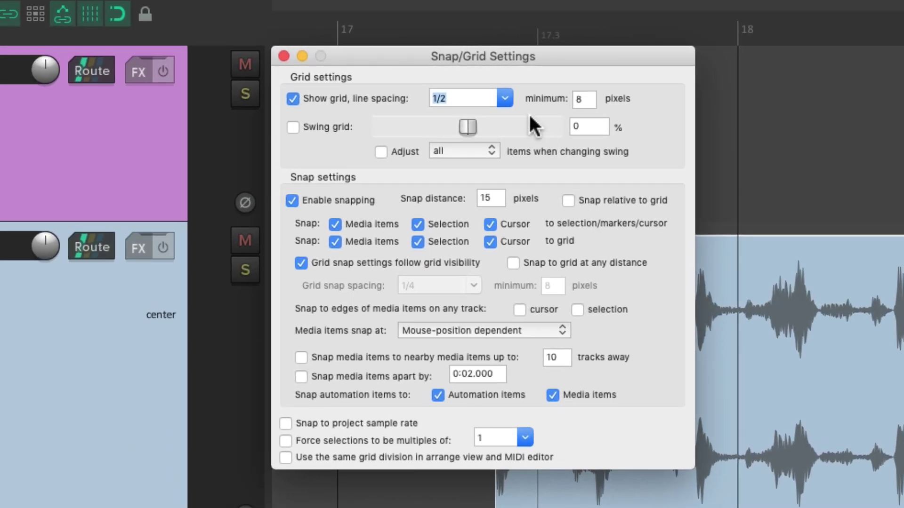
left_click(505, 99)
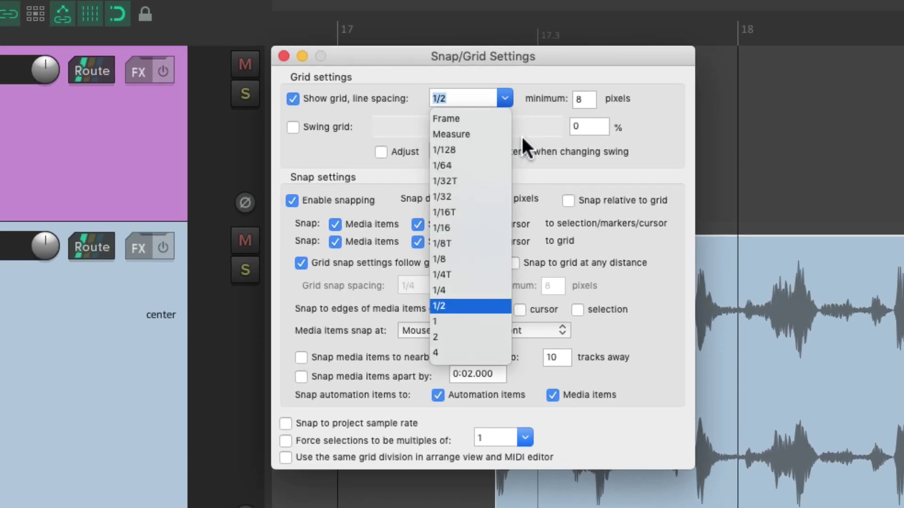
left_click(529, 120)
key("Escape")
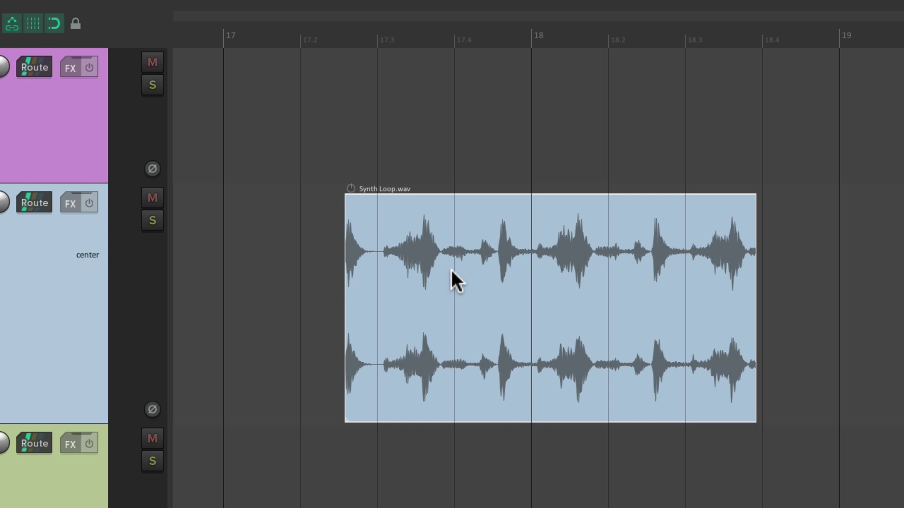
- Move the blue item freely with grid and snapping toggled off, toggle both back on and snap the item's start to 17.2
key("alt+s")
mouse_move(451, 268)
left_mouse_down()
mouse_move(491, 252)
mouse_move(446, 269)
left_mouse_up()
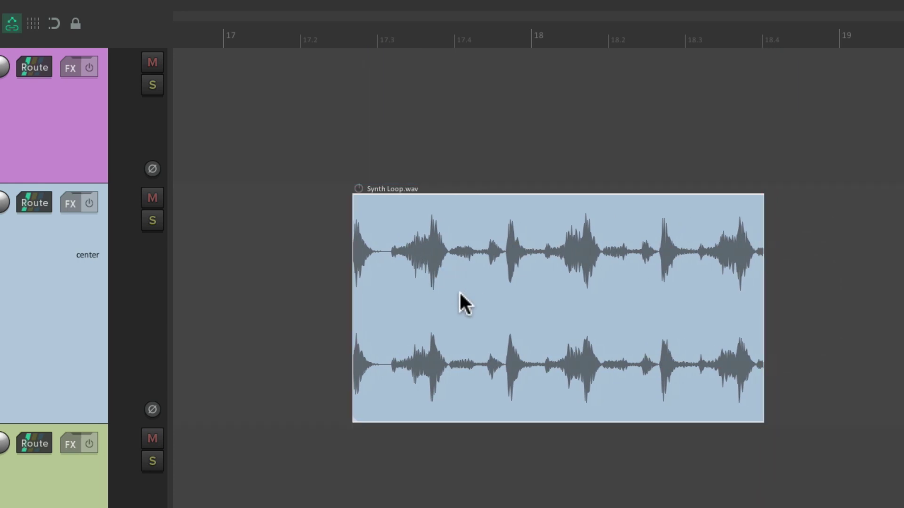
key("alt+s")
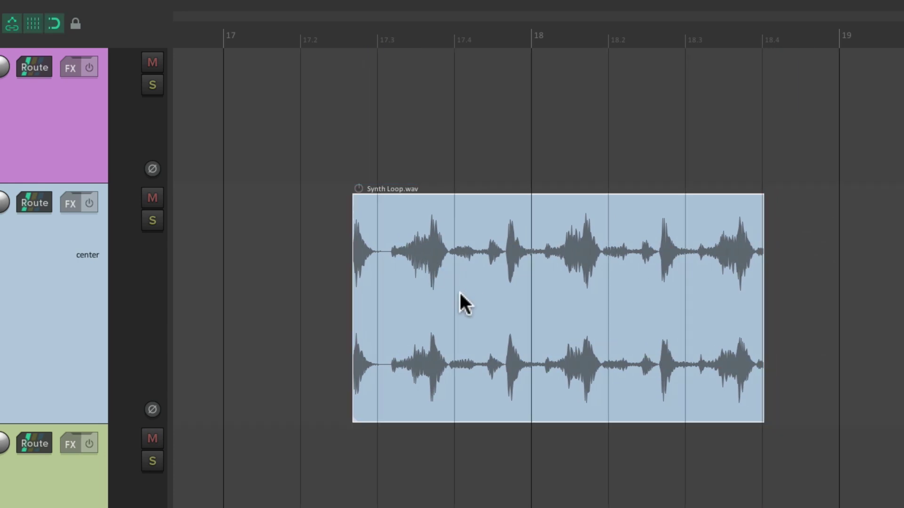
left_click_drag(429, 268, 383, 266)
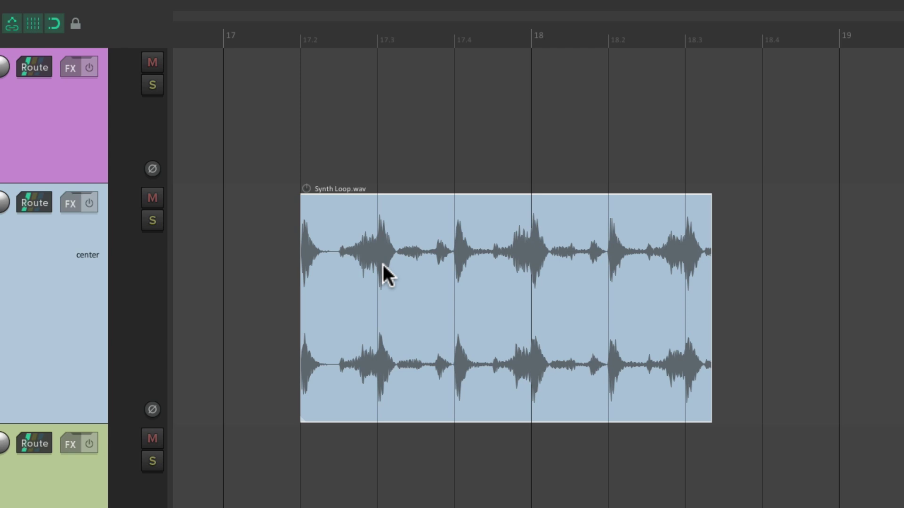
- Halve the grid spacing with Grid: Adjust by 1/2 and move the blue item to start at 17.3
key("ctrl+]")
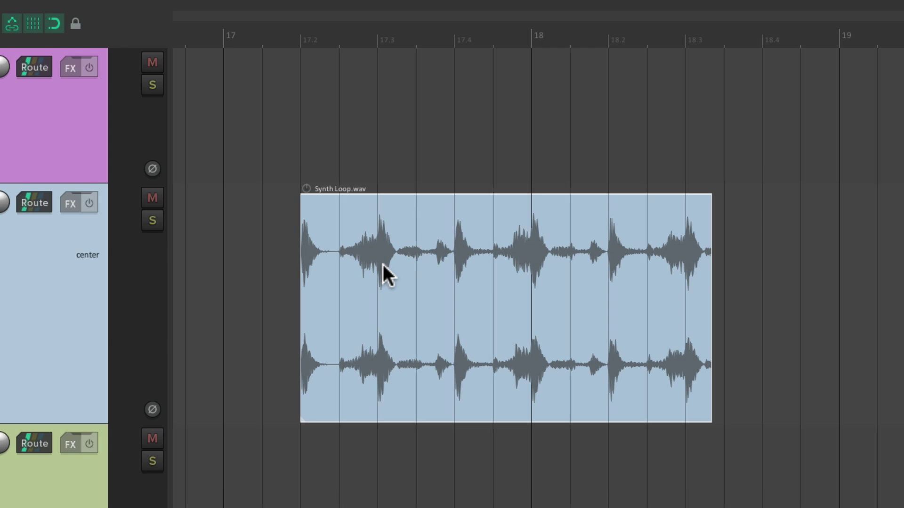
left_click_drag(358, 231, 439, 231)
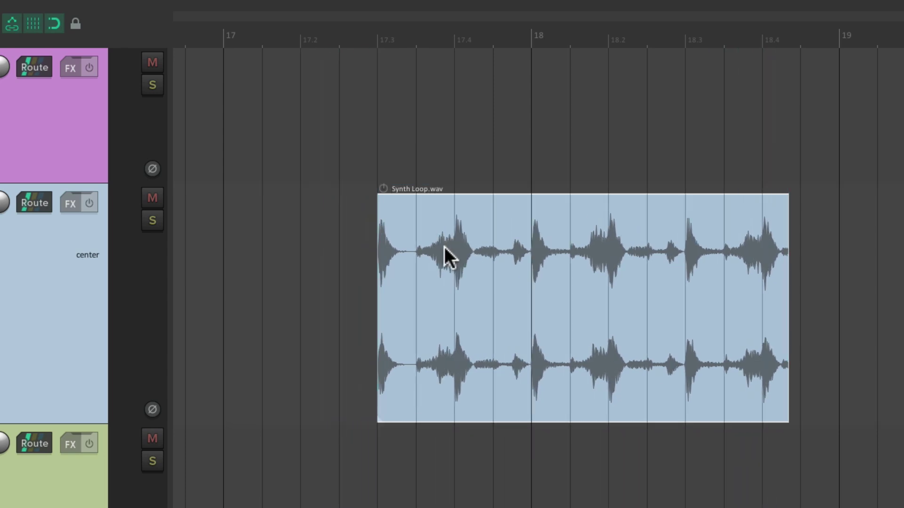